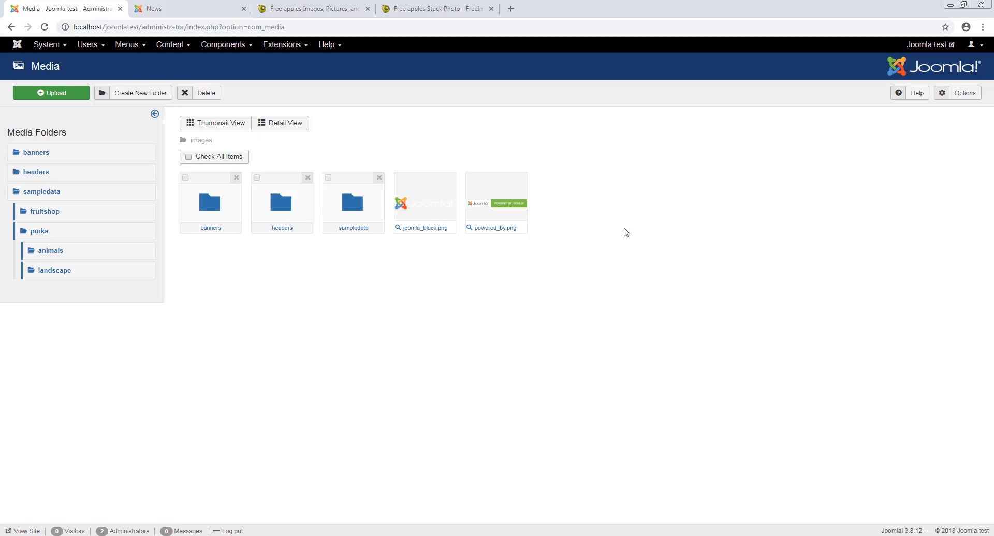
Mark the sampledata and headers folders as selected in the images media folder.
mouse_move(471, 178)
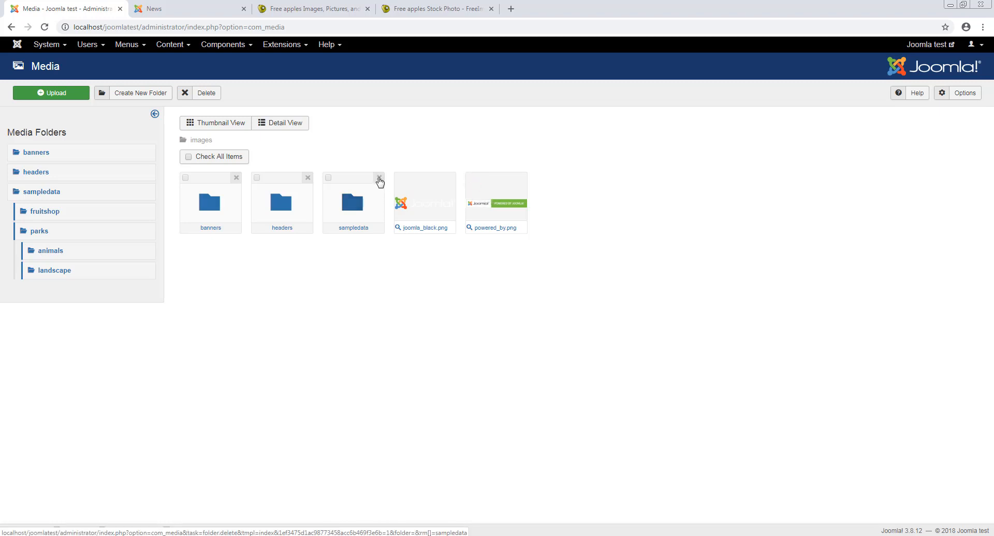
left_click(329, 178)
left_click(257, 178)
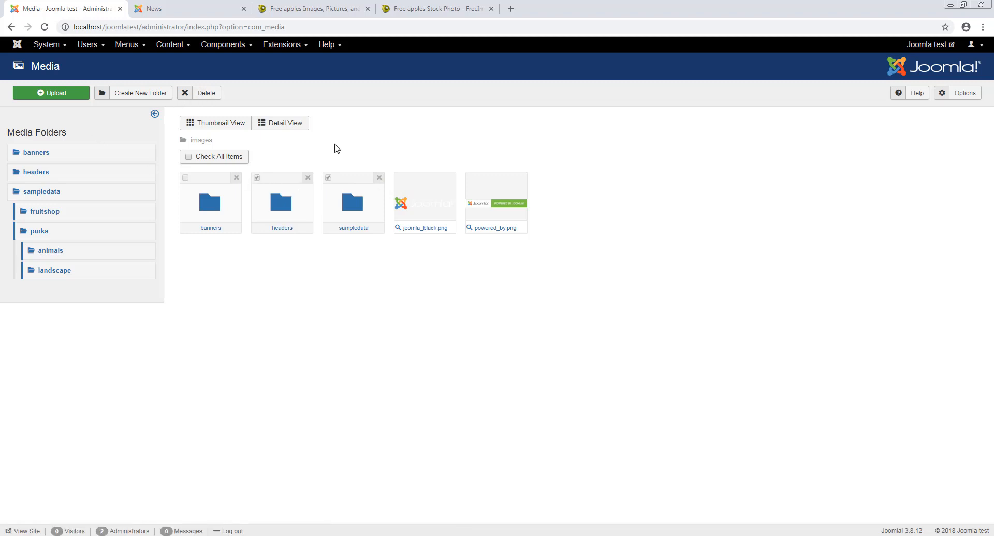
Examine the contents of the headers folder in detail view and as thumbnails.
left_click(295, 126)
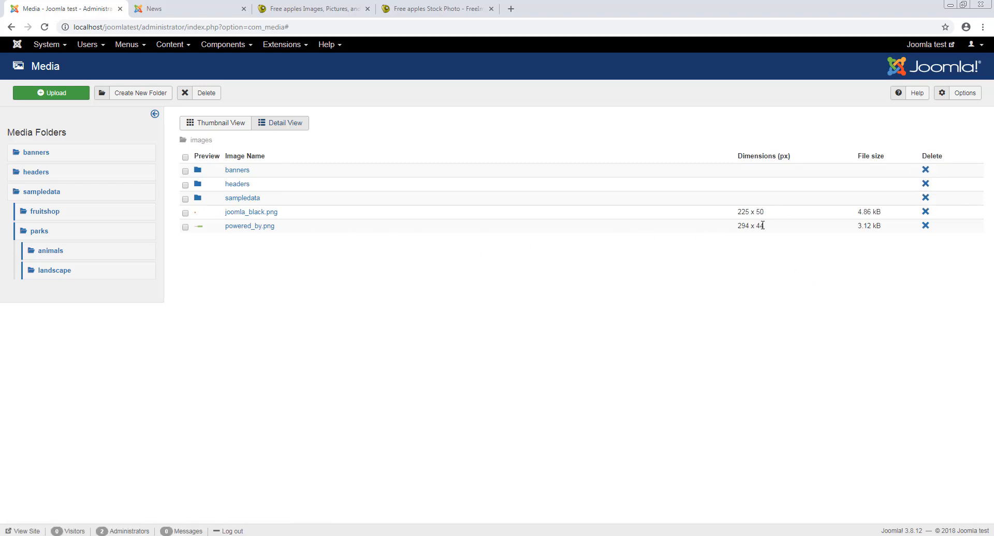
left_click(237, 184)
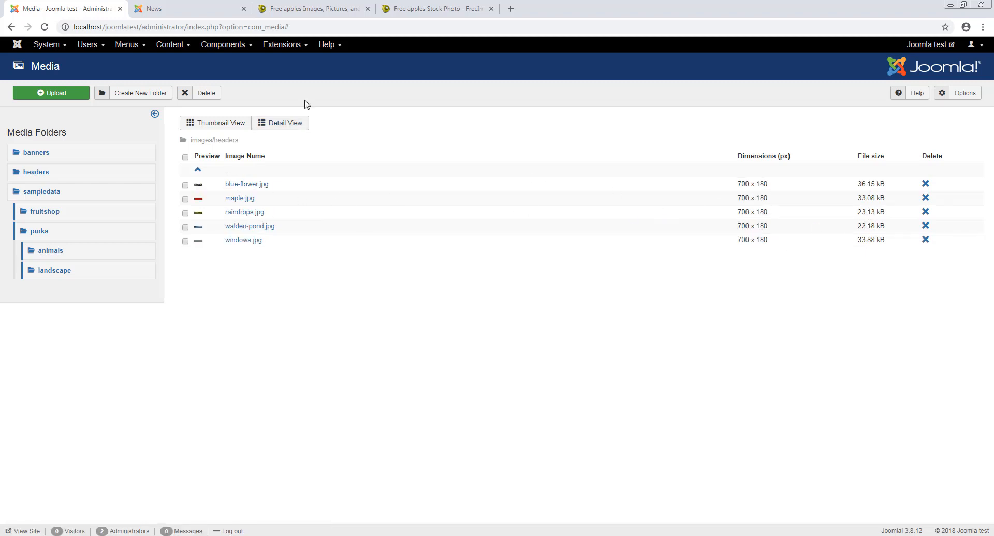
left_click(228, 123)
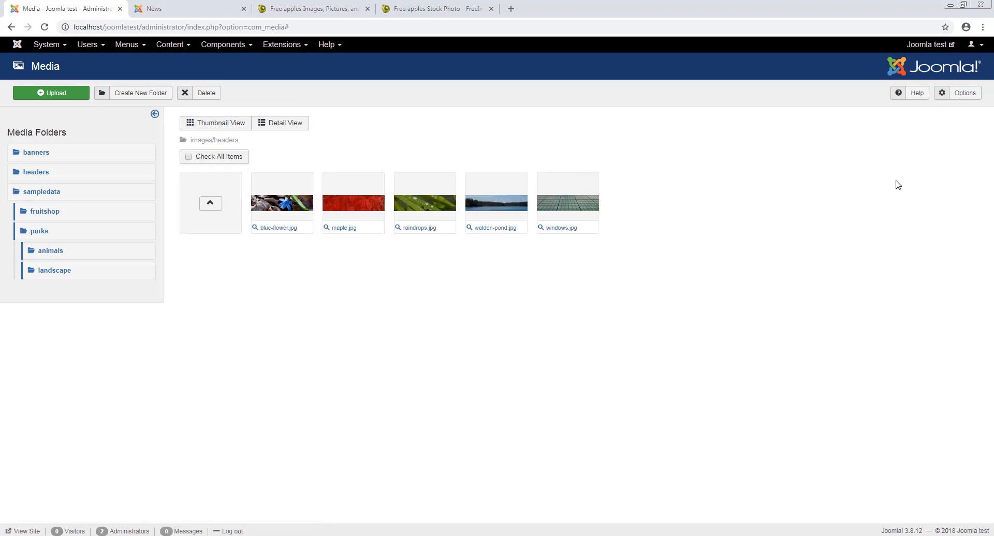
Review the Legal Extensions (File Types) setting in the Media options and leave the options without saving.
left_click(962, 98)
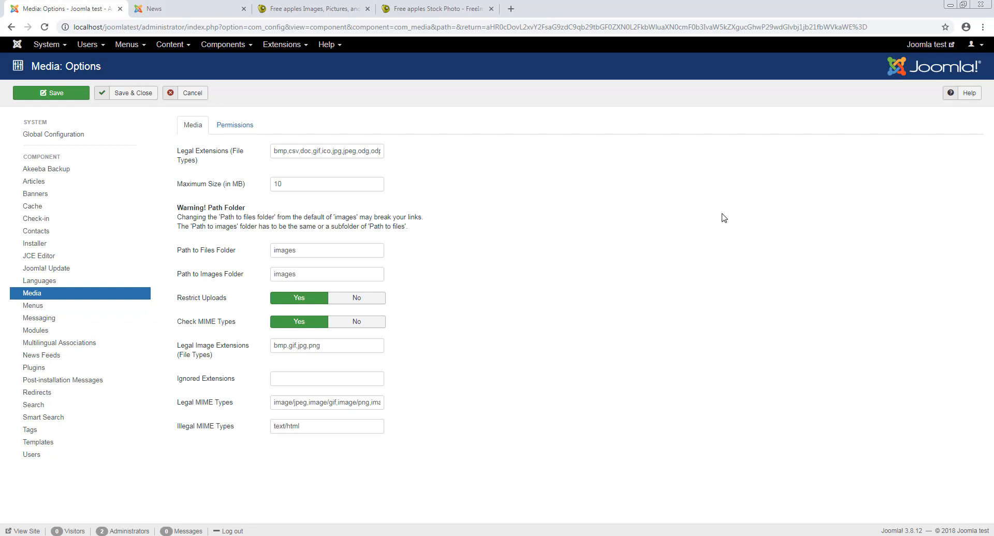
mouse_move(216, 162)
left_click_drag(330, 152, 424, 156)
left_click(397, 161)
left_click_drag(349, 151, 225, 151)
left_click(427, 174)
left_click(193, 94)
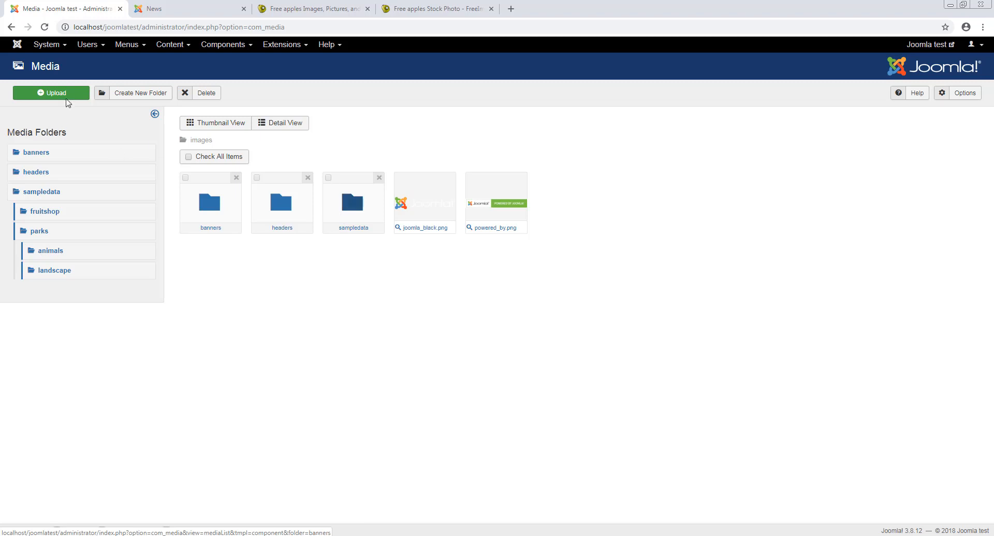
Upload apples-smaller-sized-for-website.jpg from Downloads > Apple images into the images media folder.
left_click(62, 97)
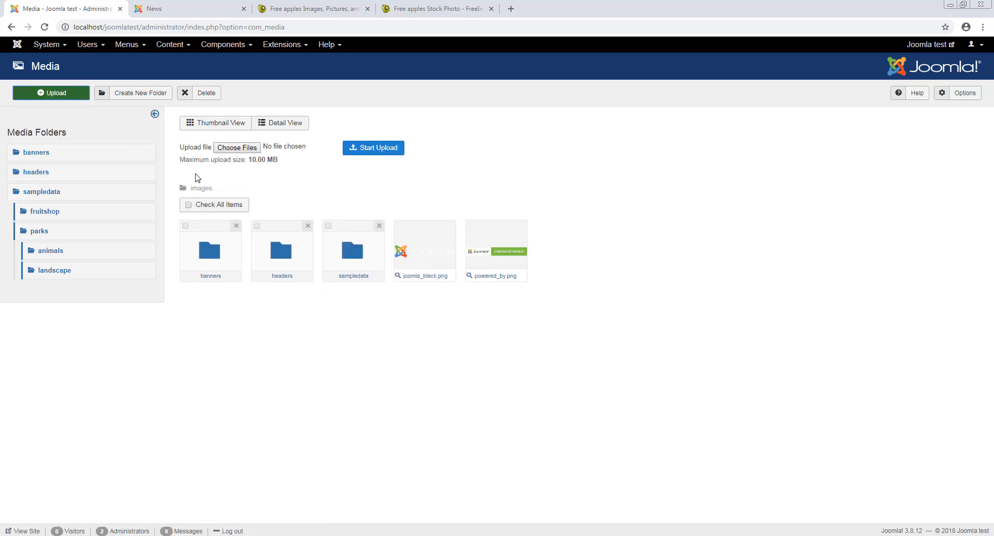
left_click(242, 149)
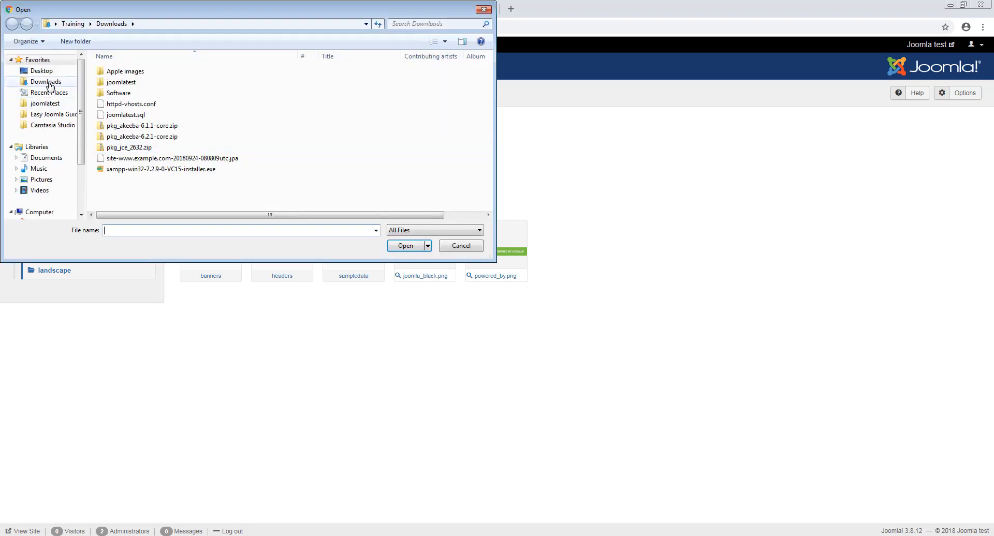
left_click(47, 82)
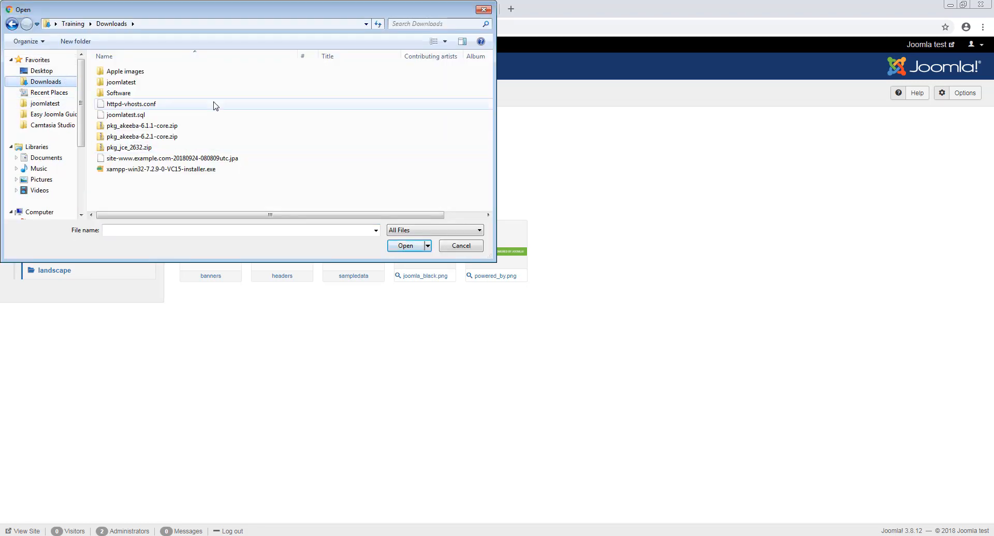
double_click(161, 74)
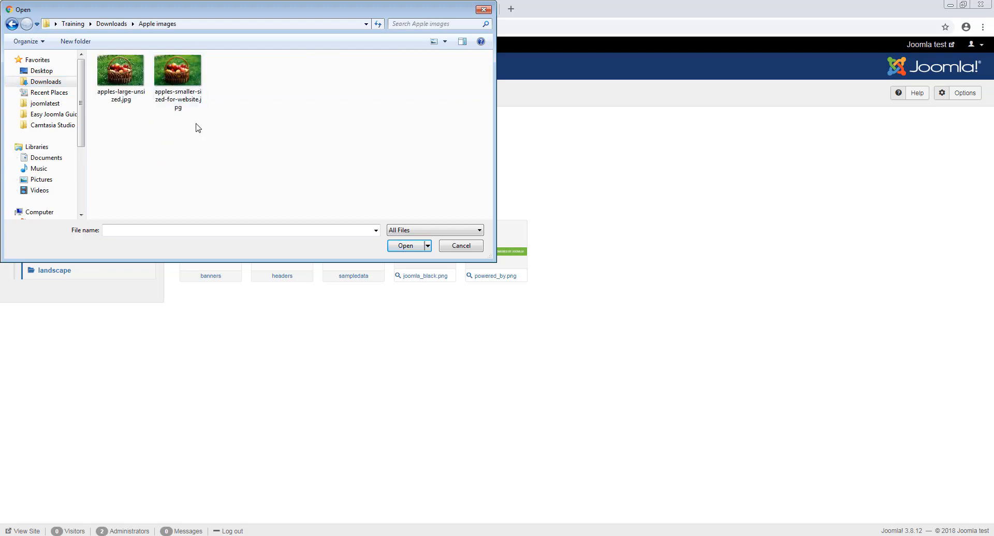
left_click(182, 84)
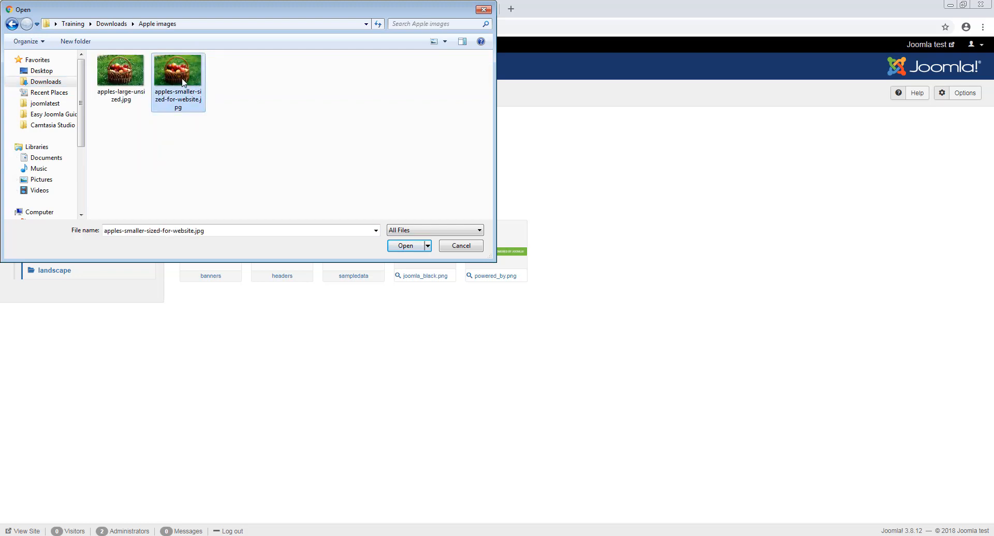
left_click(405, 246)
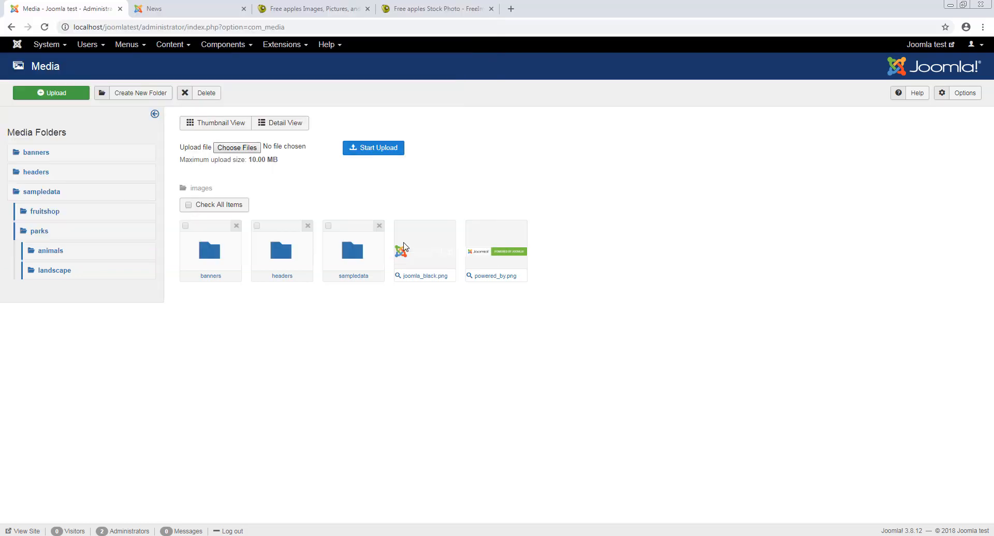
left_click(369, 150)
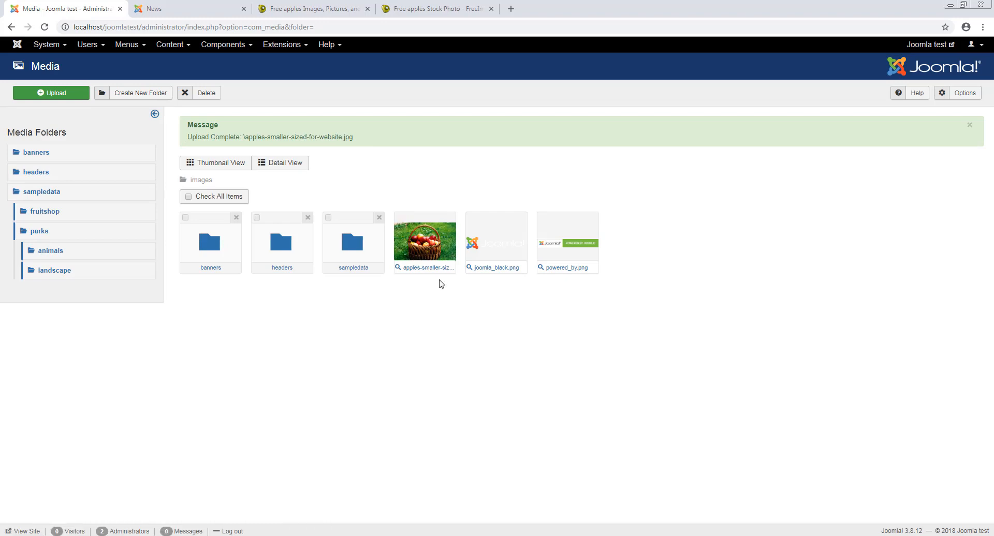
Switch to the FreeImages search results for apples and look through the available photos.
left_click(326, 9)
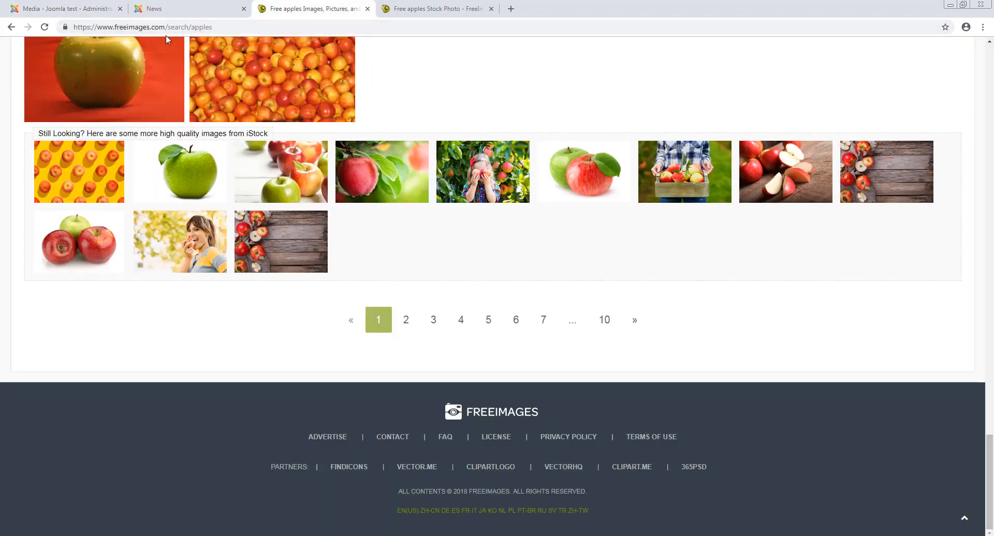
scroll(784, 377, "up", 20)
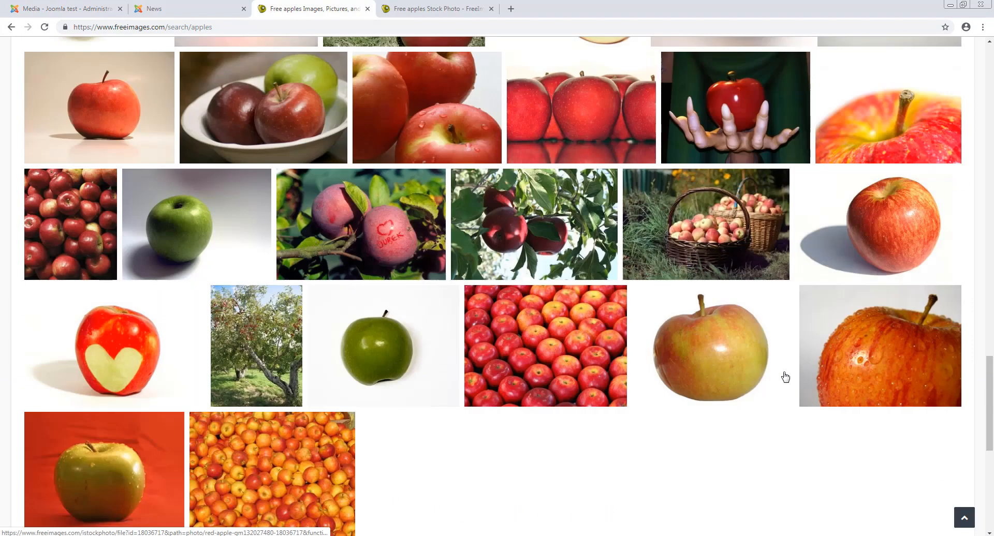
scroll(784, 376, "up", 10)
scroll(118, 49, "down", 20)
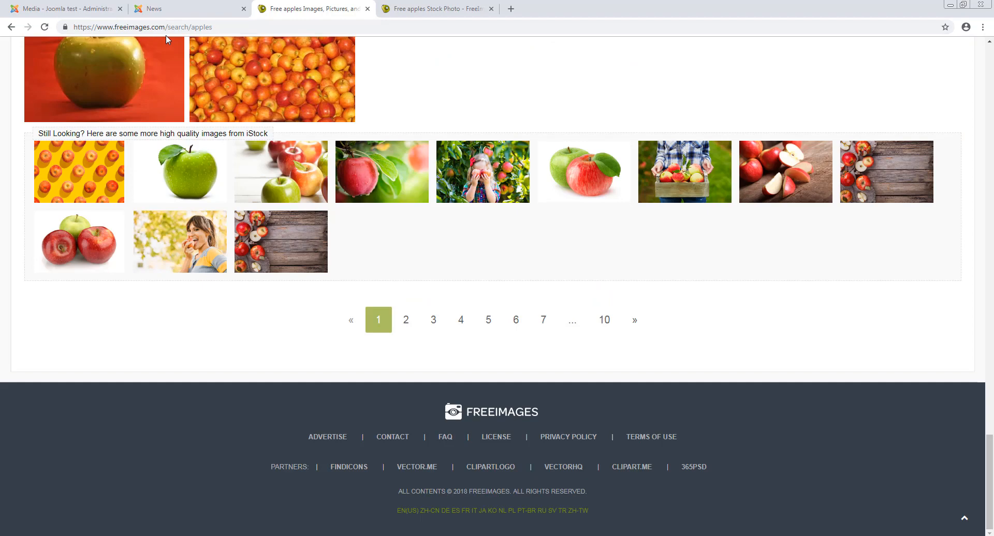
scroll(784, 377, "up", 15)
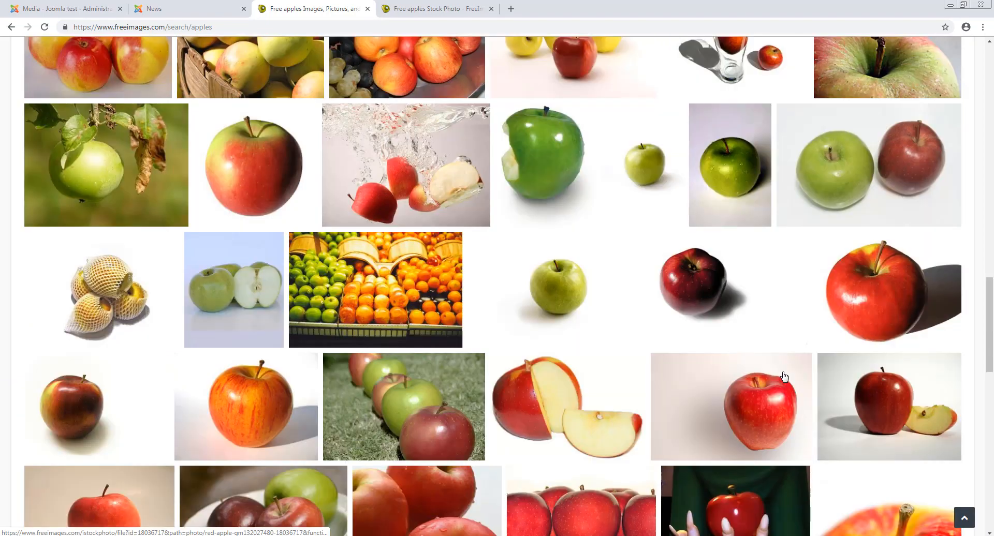
scroll(784, 377, "up", 20)
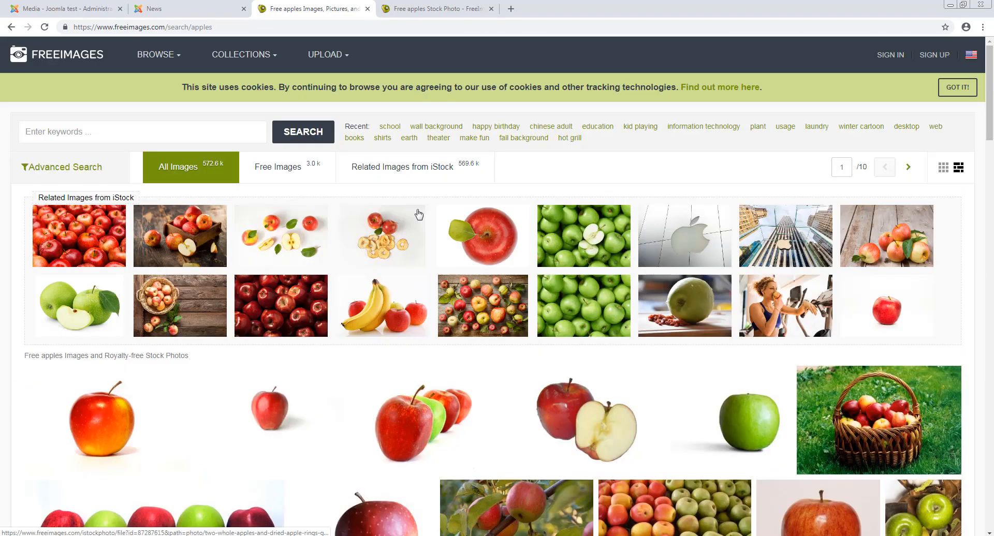
Inspect the FreeImages page of the apple basket stock photo, including its file details and licence information.
left_click(432, 10)
scroll(553, 267, "down", 12)
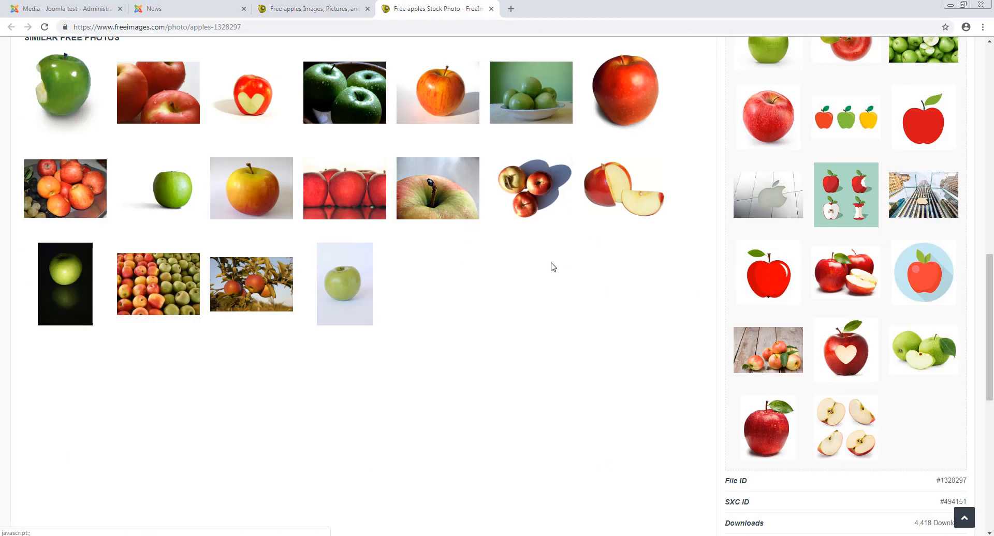
scroll(551, 267, "down", 6)
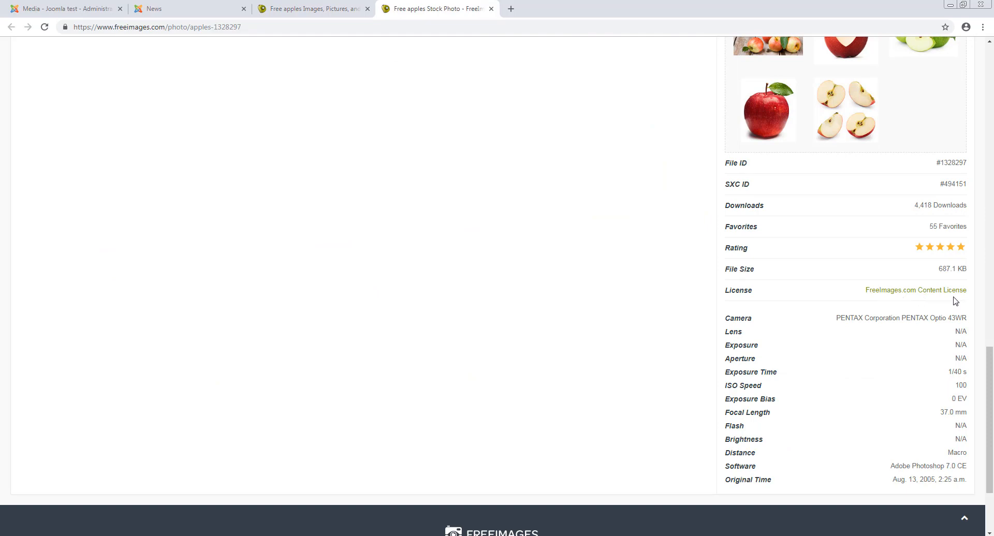
scroll(691, 345, "down", 3)
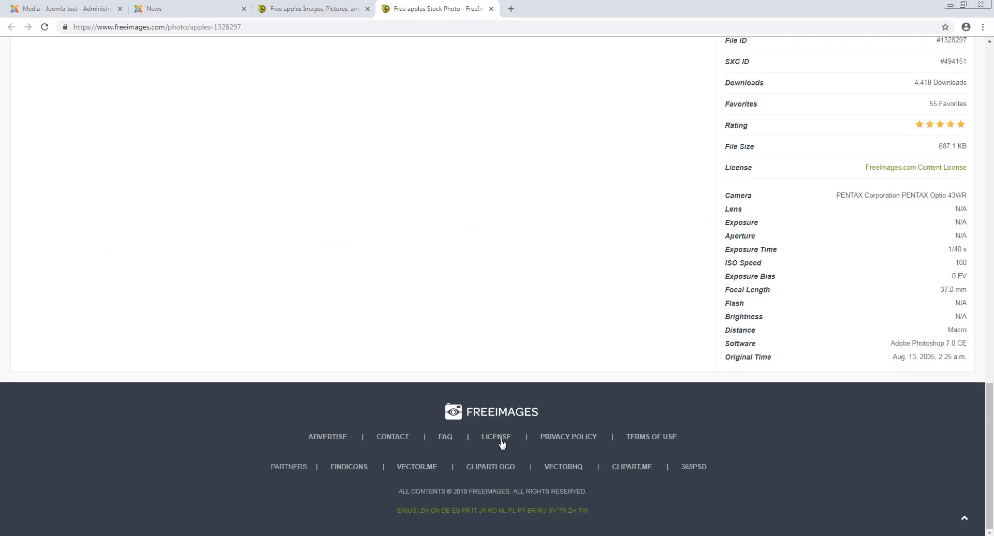
scroll(686, 342, "up", 20)
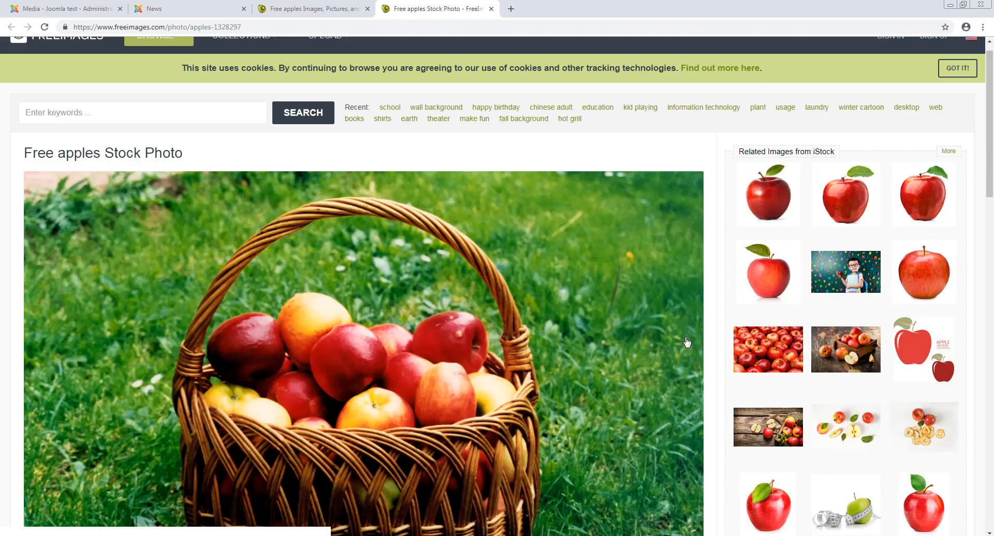
scroll(686, 341, "down", 2)
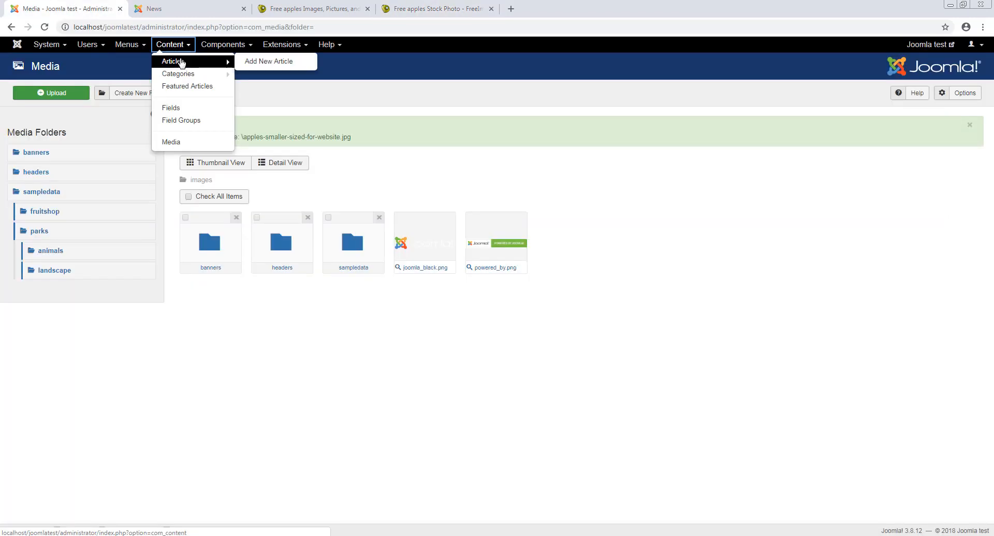
Return to the Joomla administrator and open the Apples article's image and link settings for editing.
left_click(181, 61)
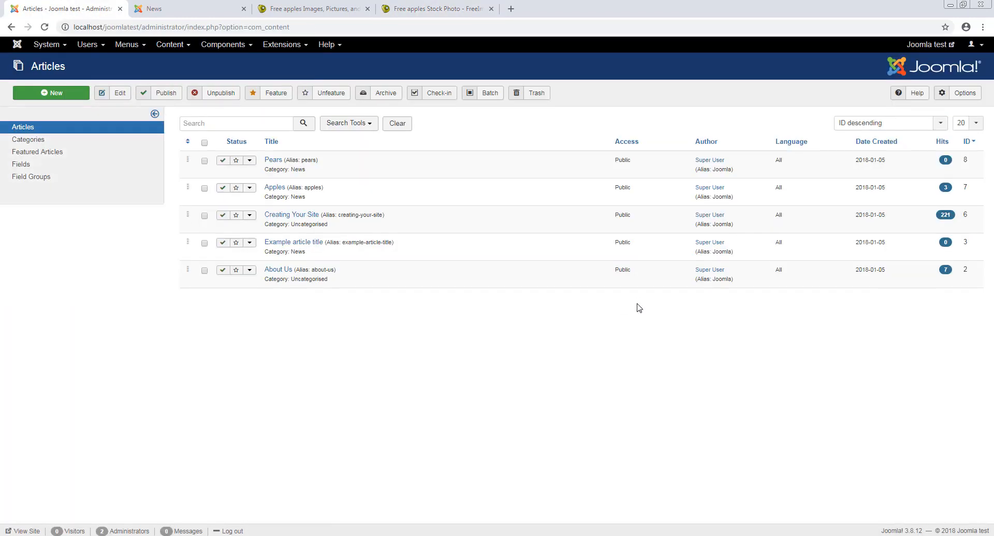
left_click(279, 189)
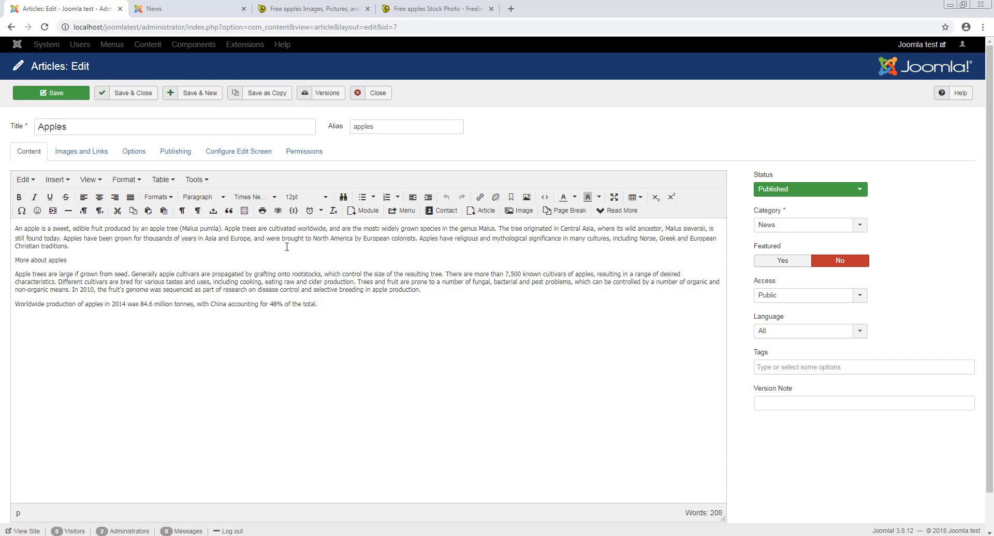
left_click(91, 154)
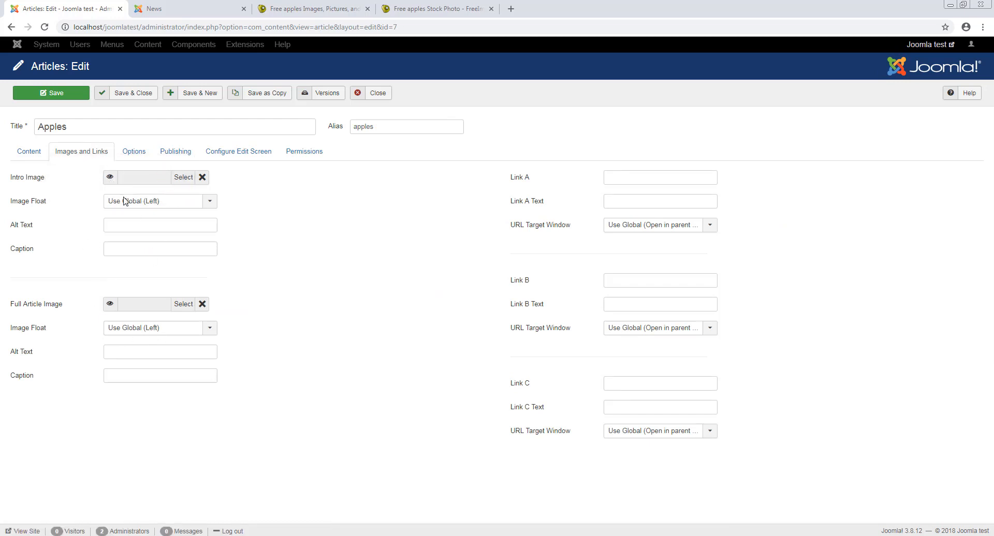
Select maple.jpg from the headers folder in the image chooser for the article's intro image.
left_click(187, 179)
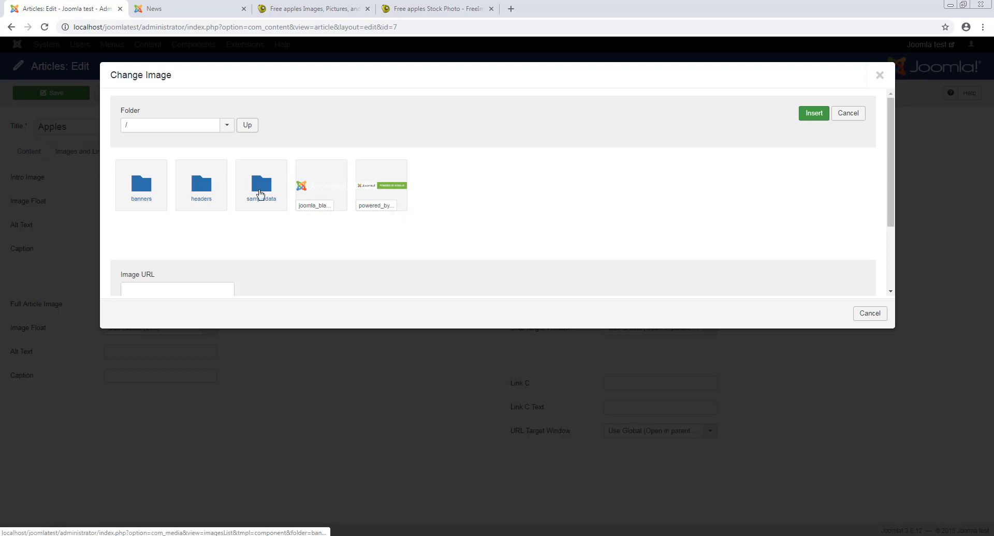
left_click(207, 191)
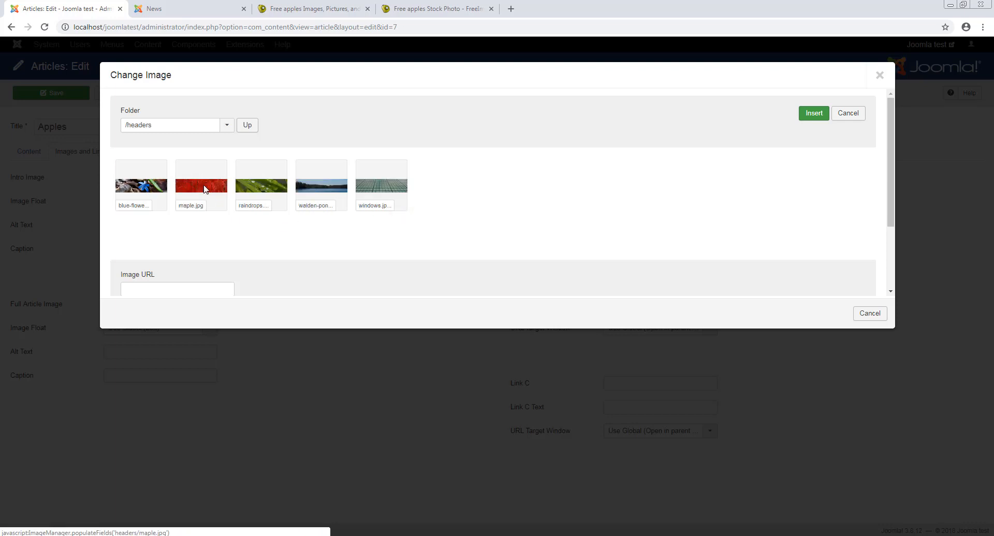
left_click(206, 190)
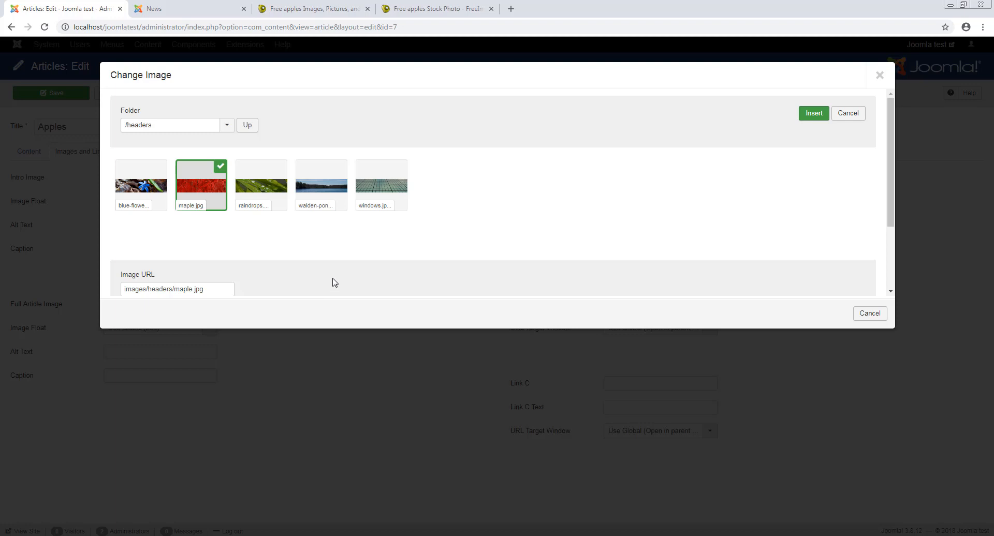
scroll(334, 282, "down", 2)
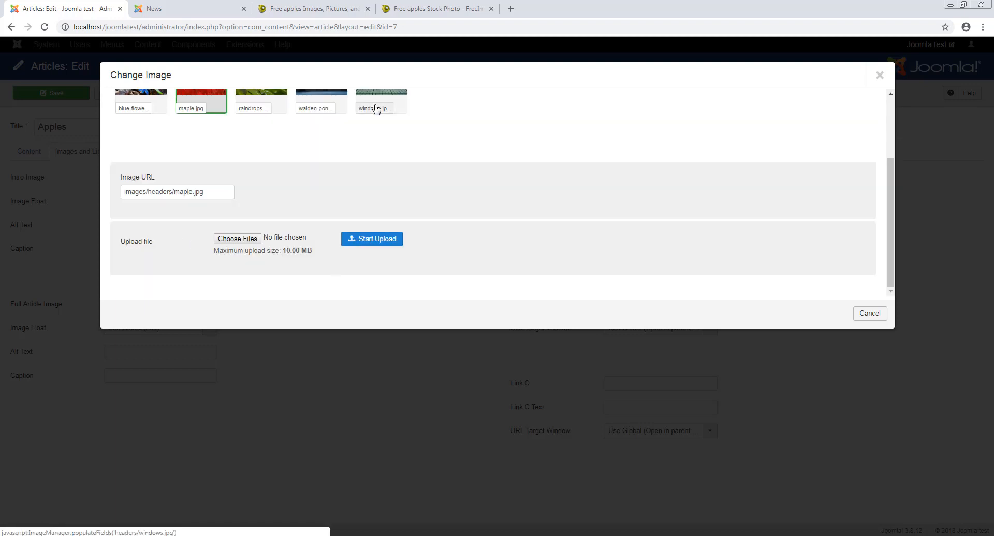
left_click(238, 240)
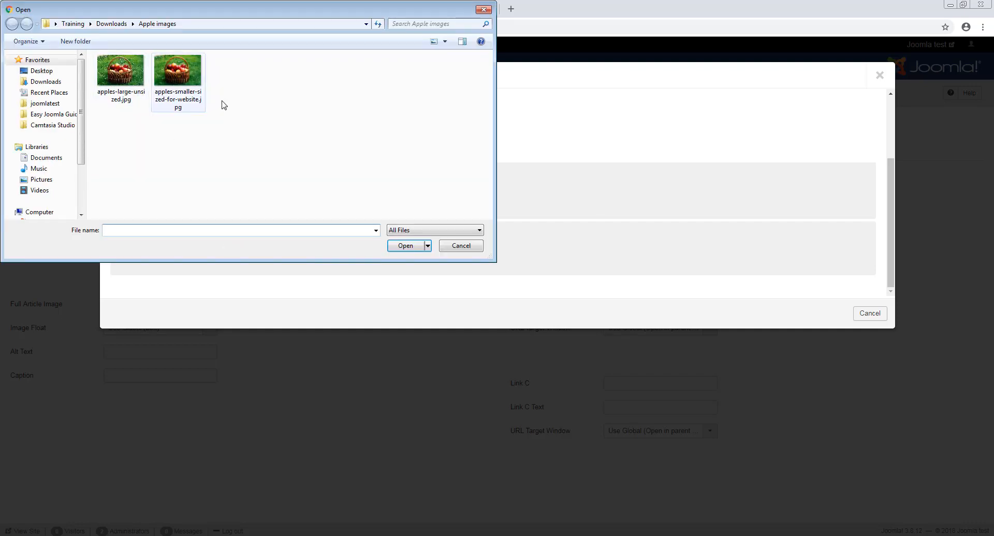
left_click(460, 247)
Check the available image folders and insert the selected maple.jpg as the Apples article's intro image.
scroll(437, 262, "up", 1)
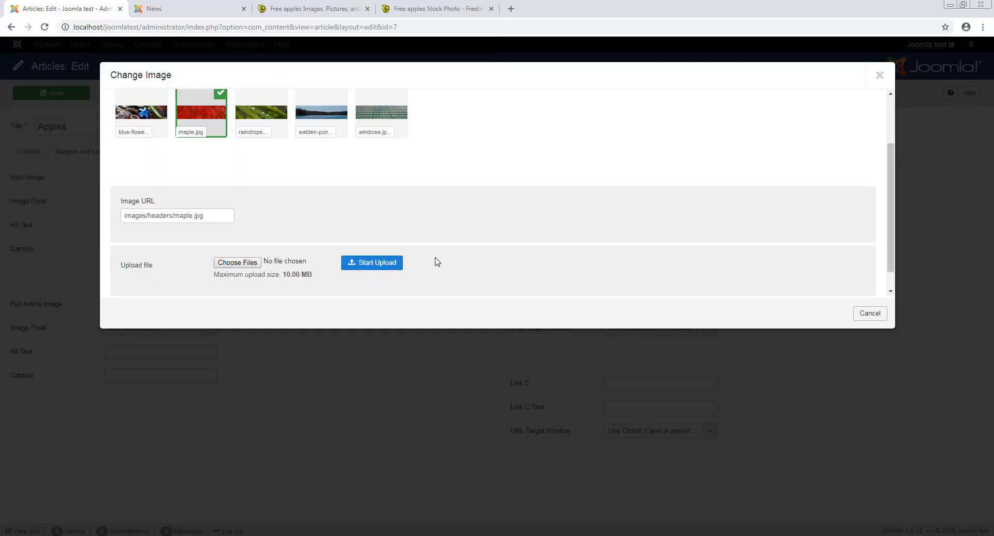
scroll(438, 262, "up", 2)
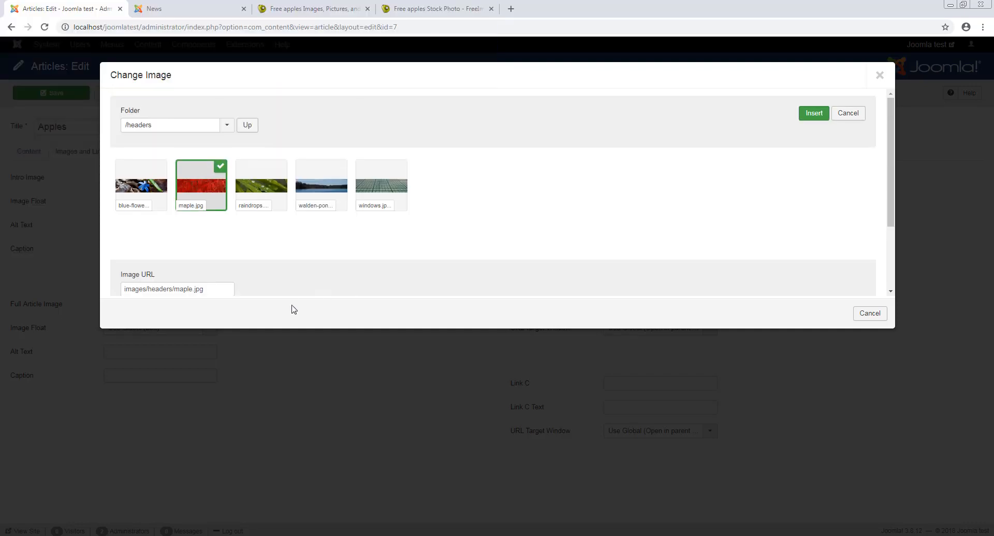
left_click(228, 127)
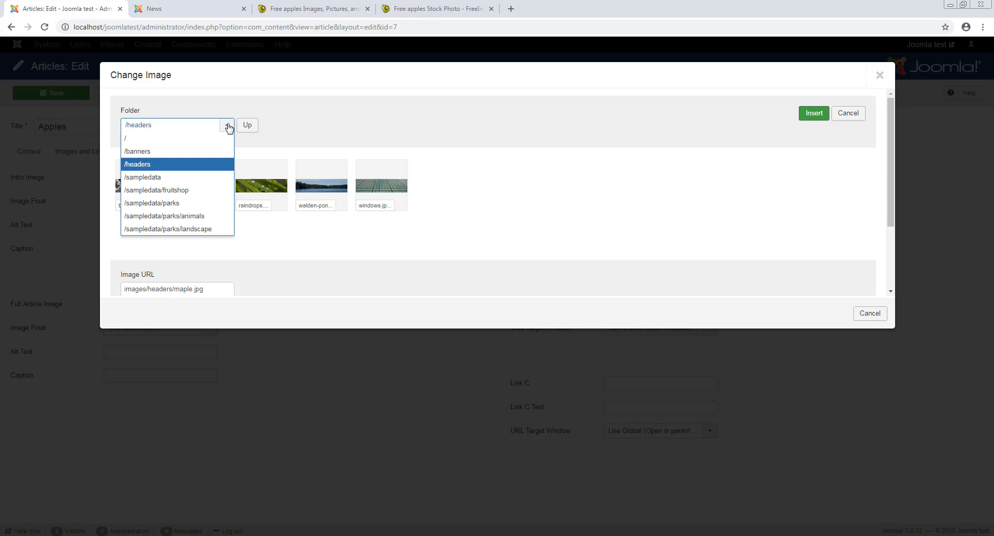
left_click(228, 127)
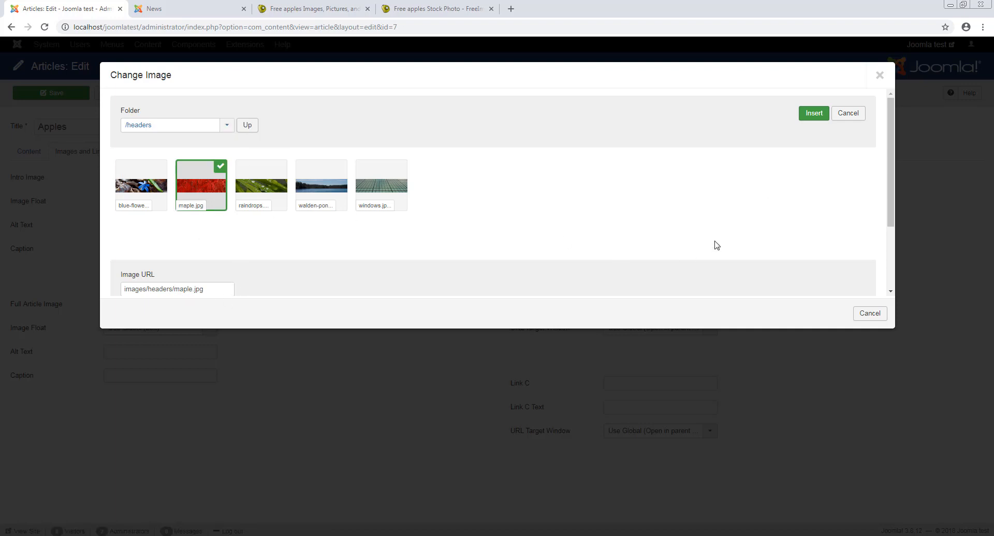
left_click(813, 114)
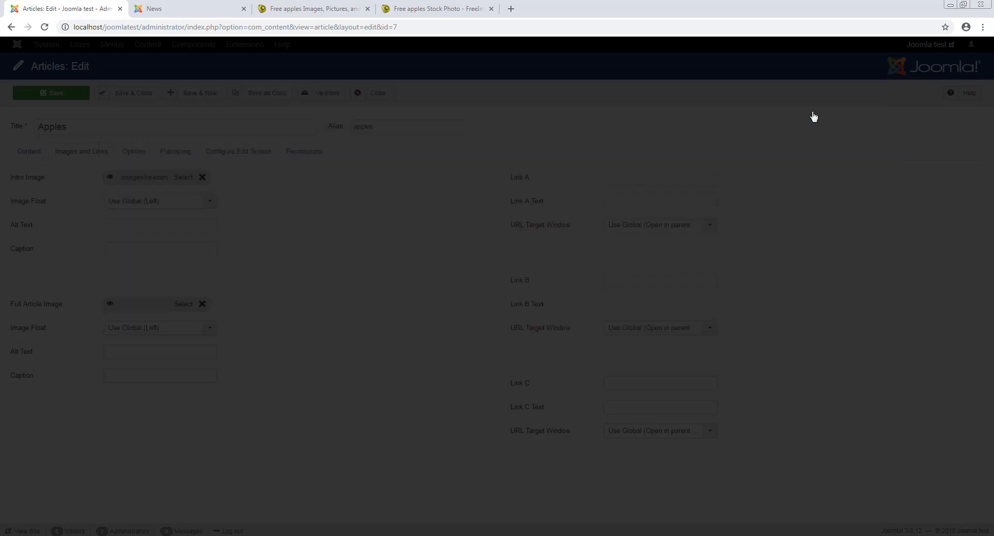
Review the intro image's float options and set its alt text to "Maple image".
mouse_move(110, 179)
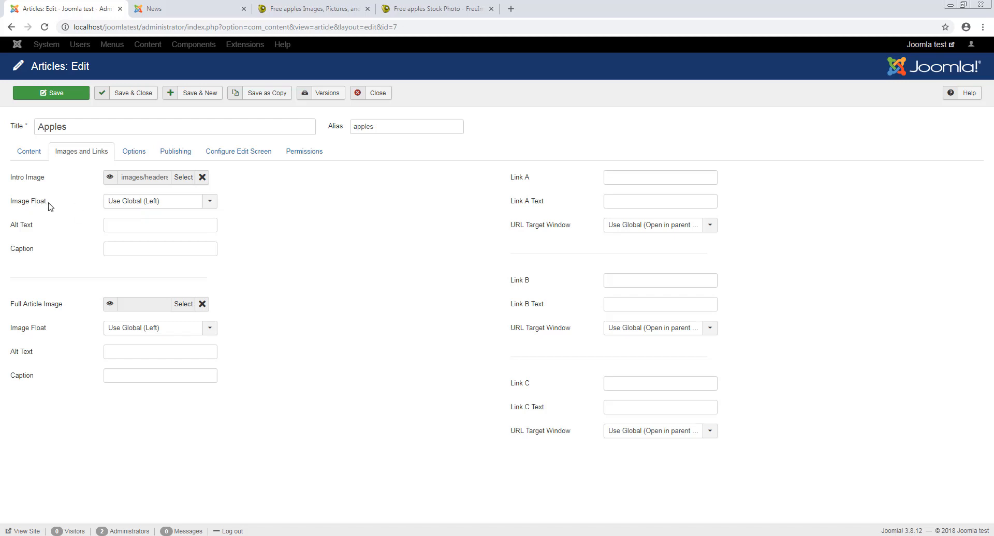
mouse_move(38, 206)
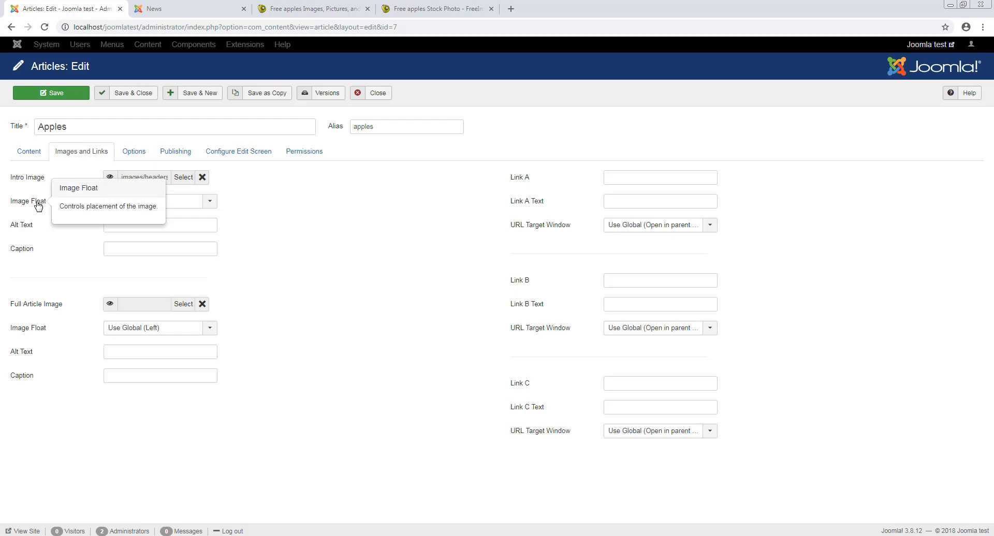
left_click(209, 203)
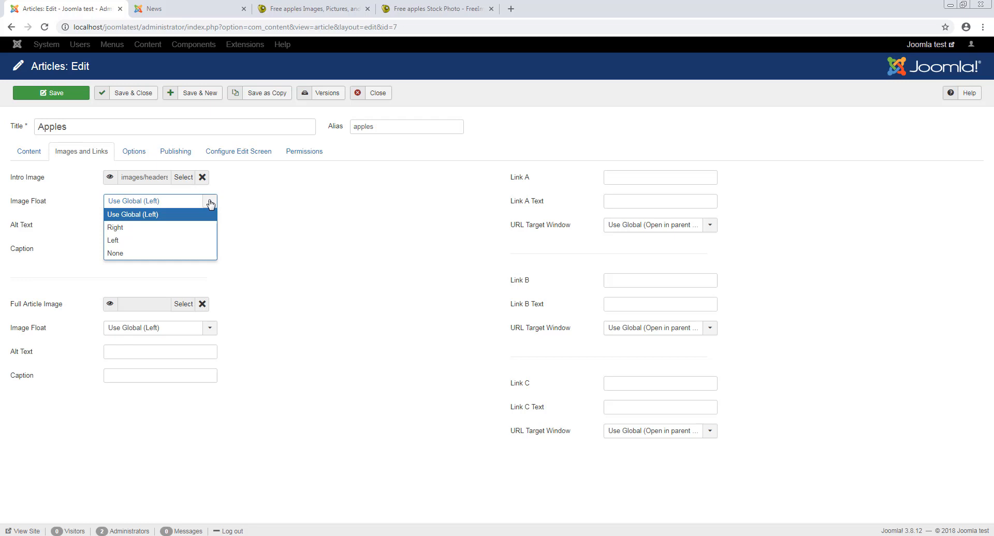
left_click(241, 201)
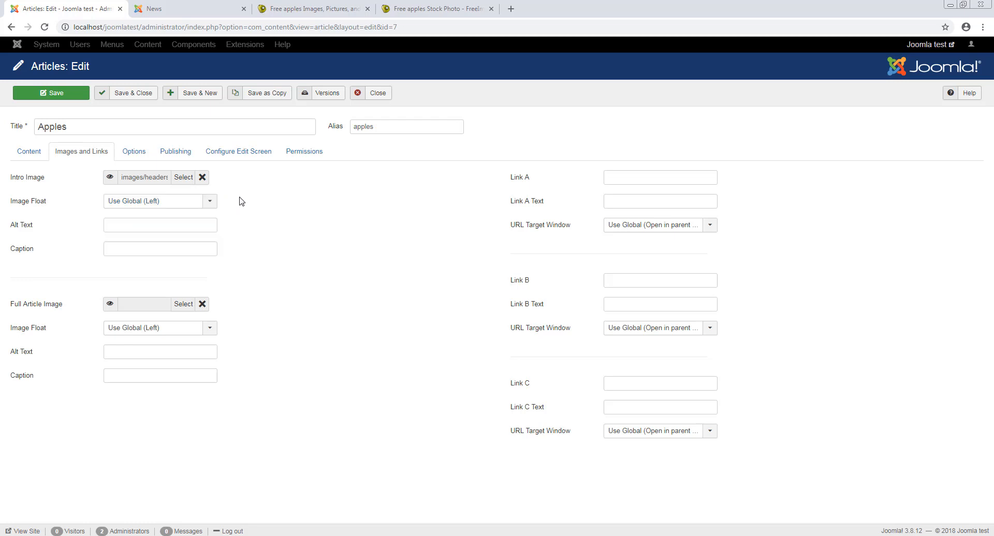
mouse_move(22, 231)
type("Mapl")
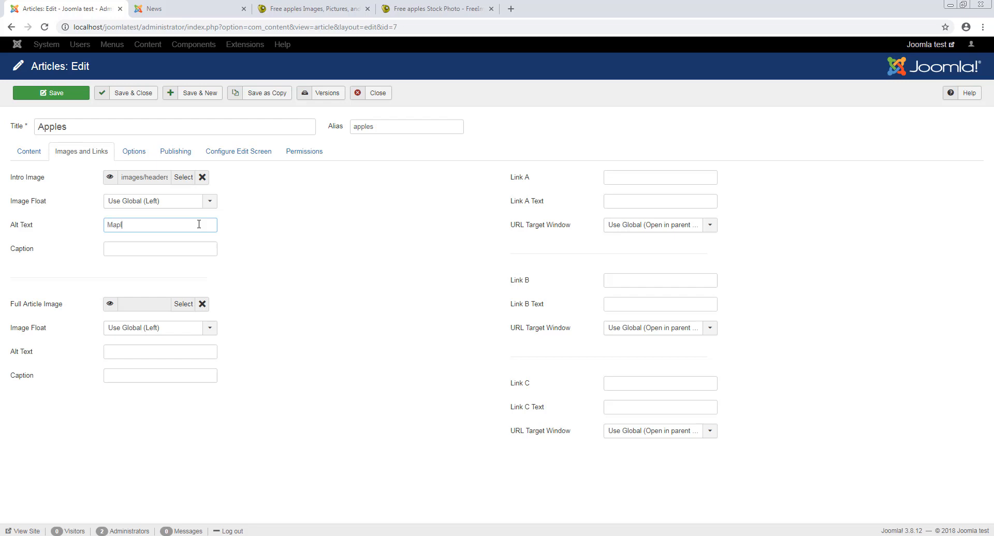
type("e image")
left_click(266, 257)
mouse_move(28, 250)
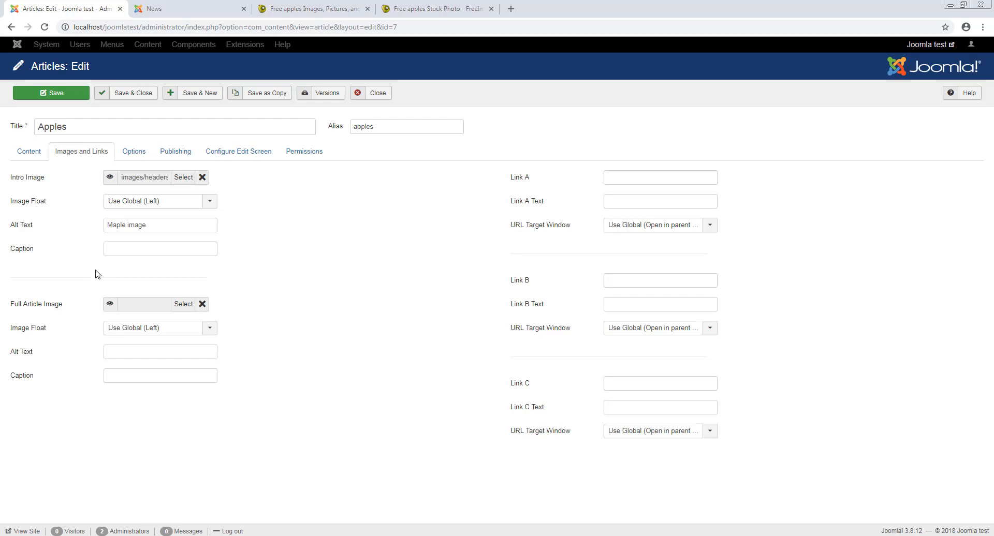
Insert apple.jpg from the sampledata/fruitshop folder as the full article image and save the article.
mouse_move(54, 313)
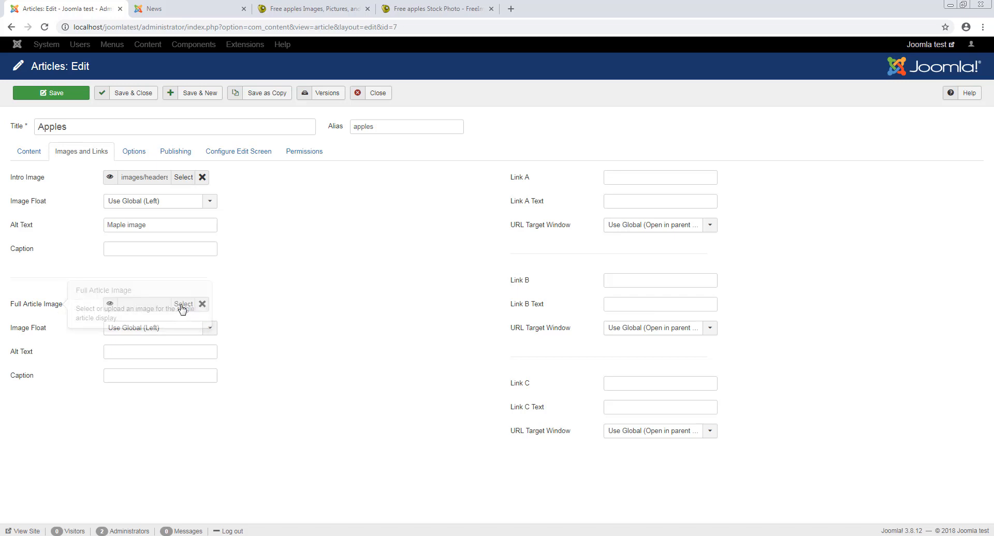
left_click(182, 304)
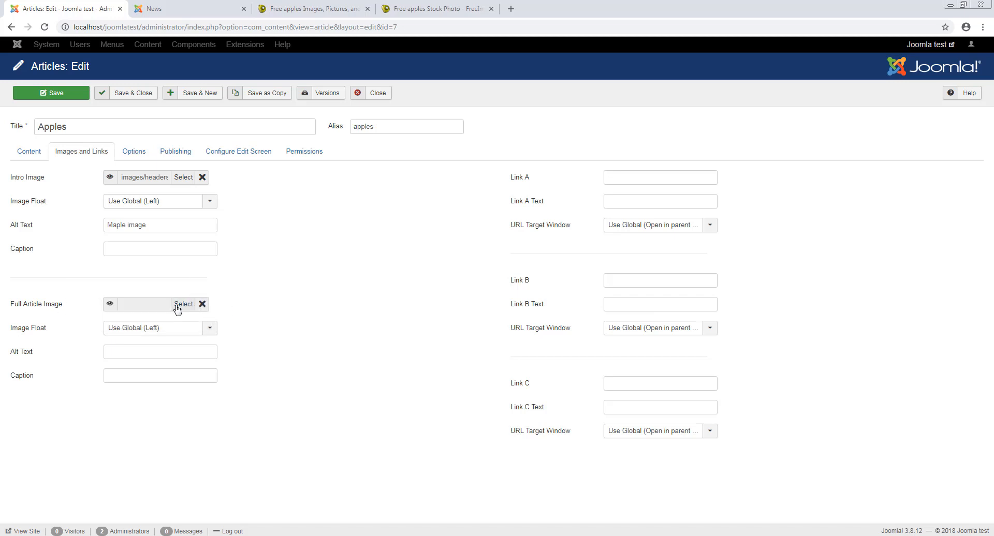
left_click(144, 189)
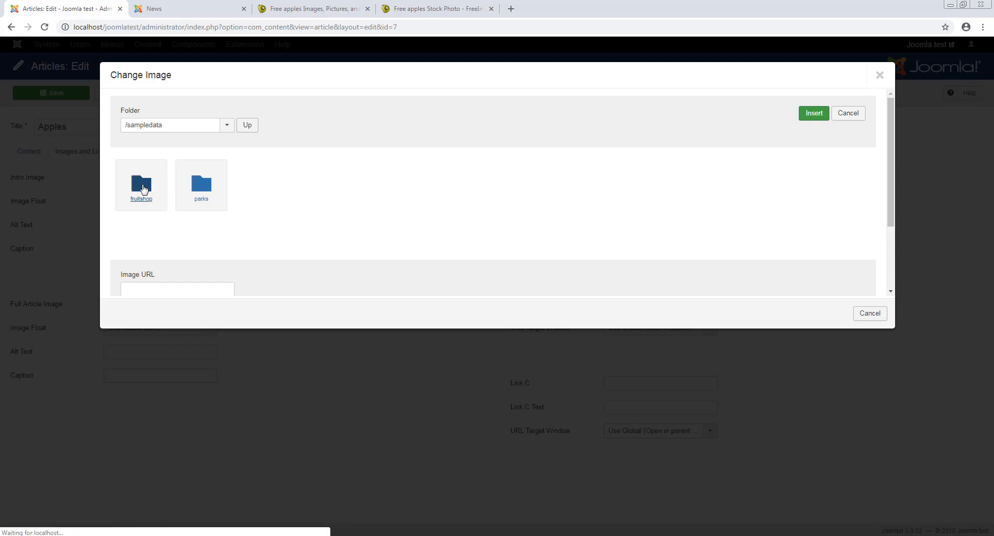
left_click(142, 182)
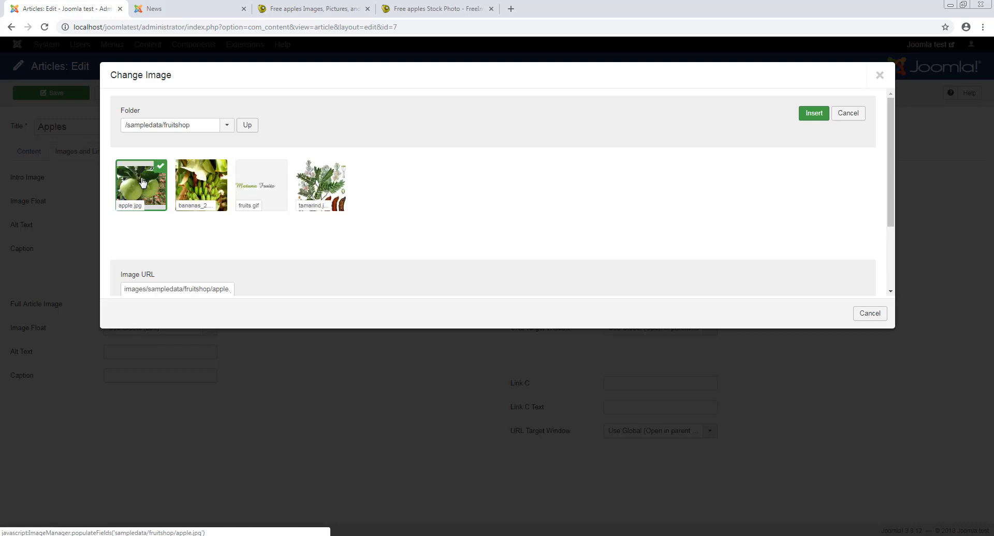
left_click(815, 115)
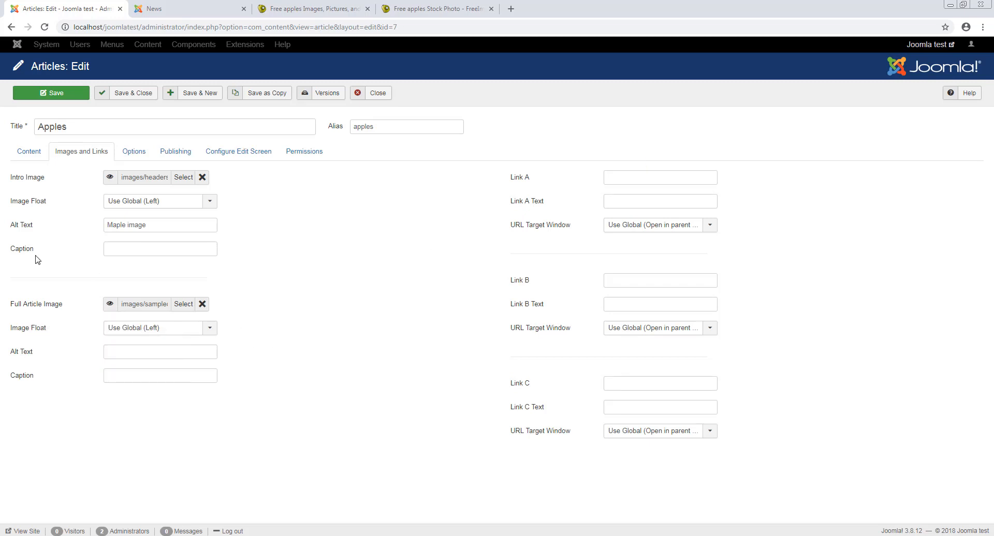
left_click(73, 93)
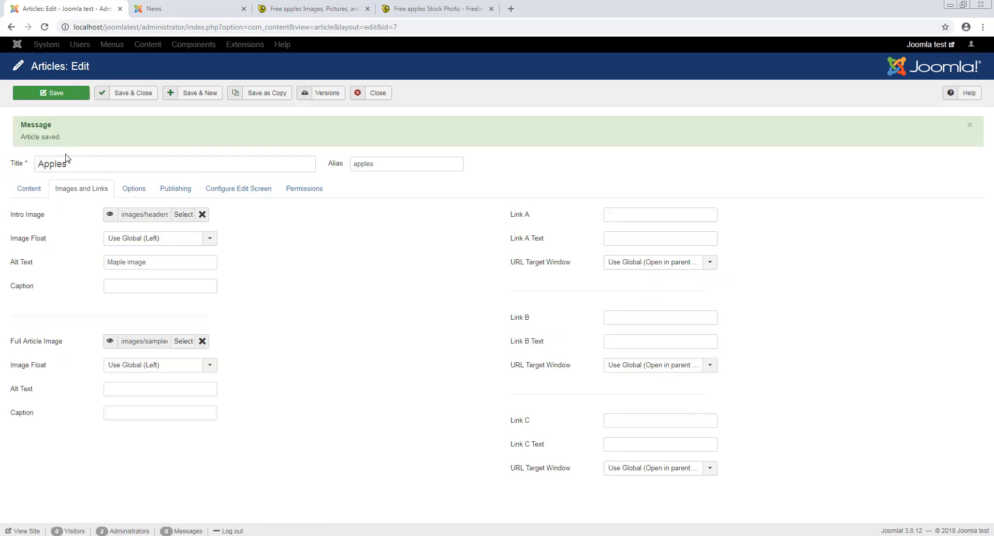
Check the Apples article's intro image on the site's News page and open the article in a new browser tab.
left_click(182, 12)
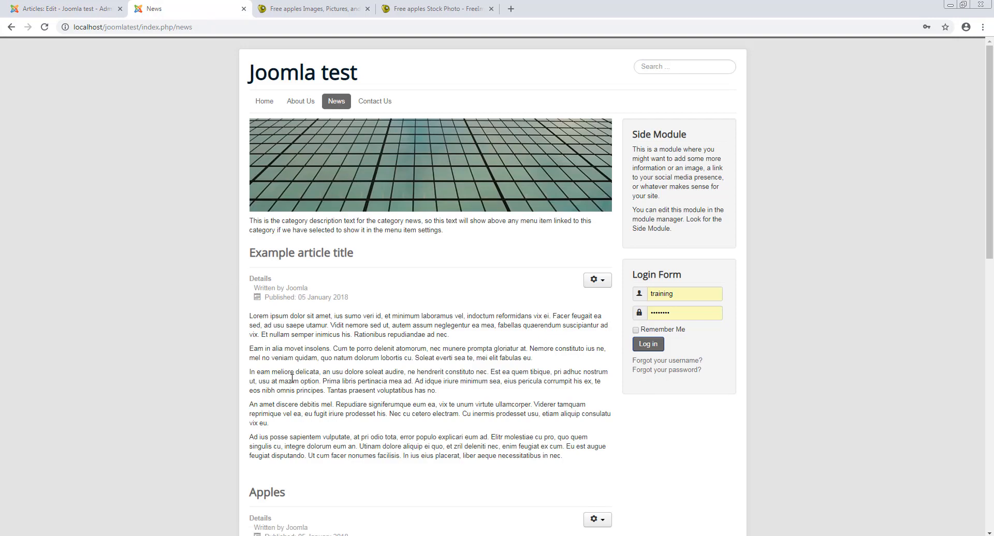
scroll(191, 443, "down", 4)
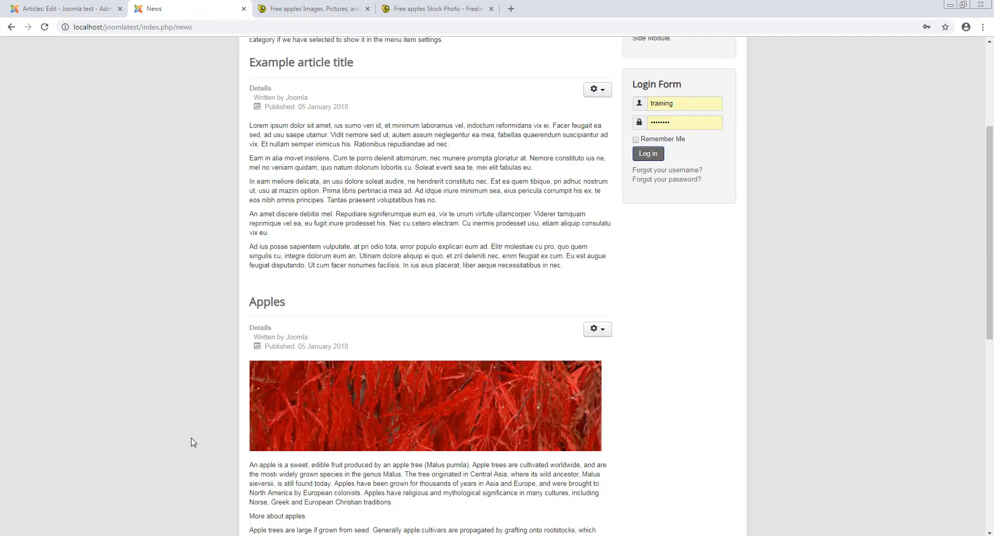
scroll(191, 443, "down", 4)
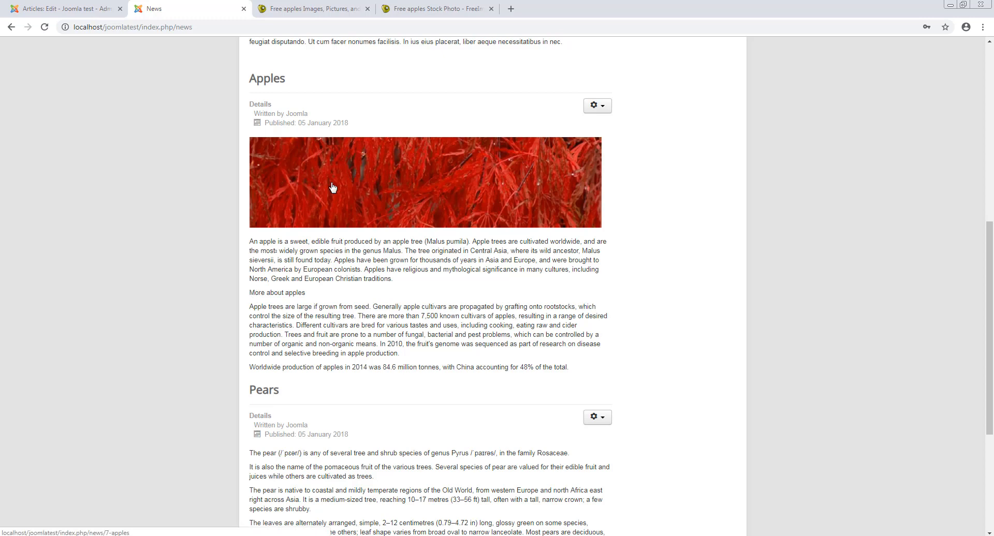
right_click(272, 83)
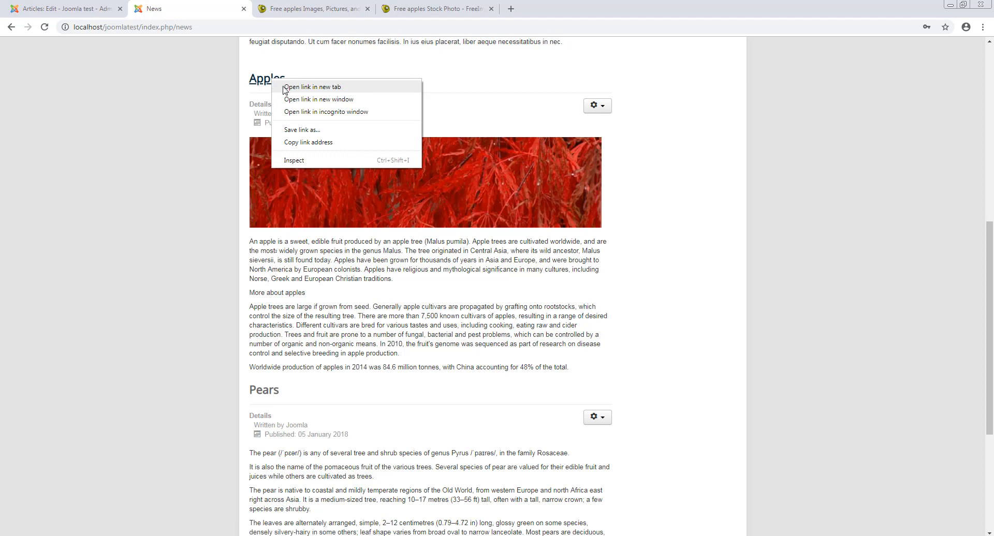
left_click(286, 89)
Preview the full article image in the administrator and compare it with the image on the site's Apples page.
left_click(83, 13)
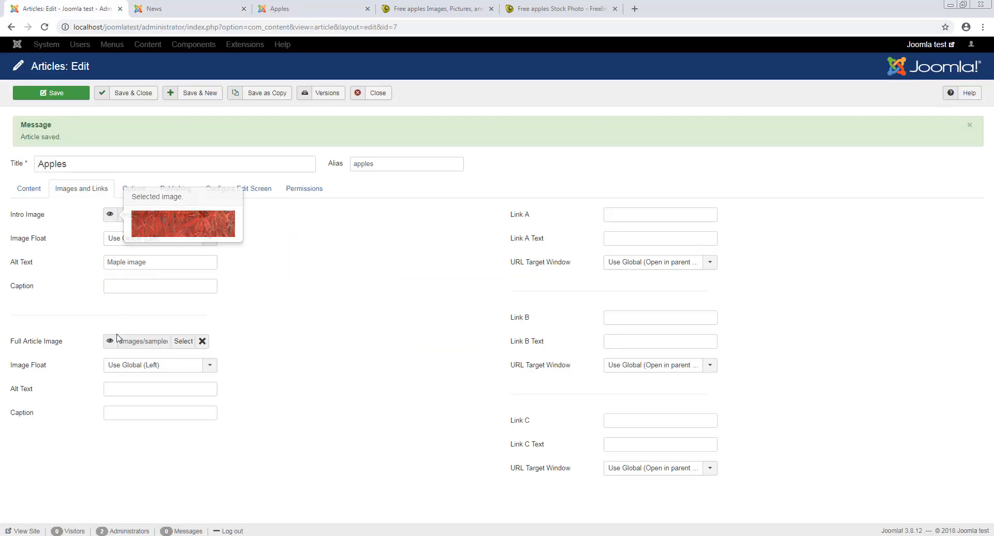
mouse_move(109, 342)
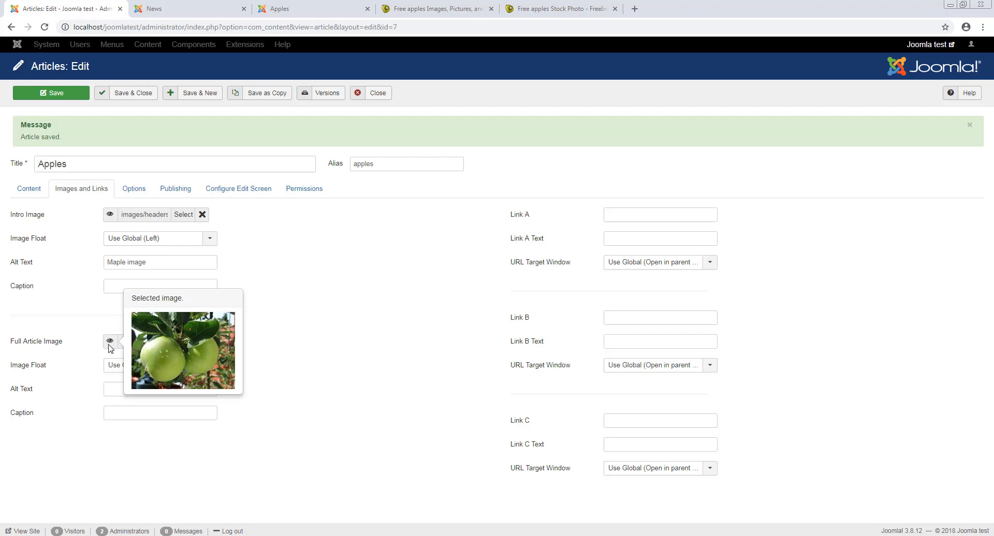
left_click(267, 13)
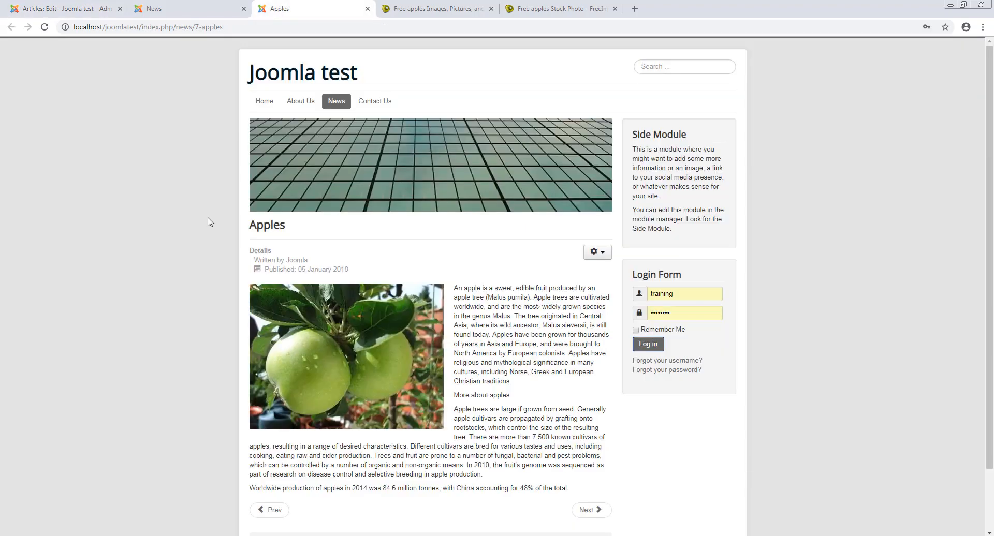
scroll(619, 415, "down", 2)
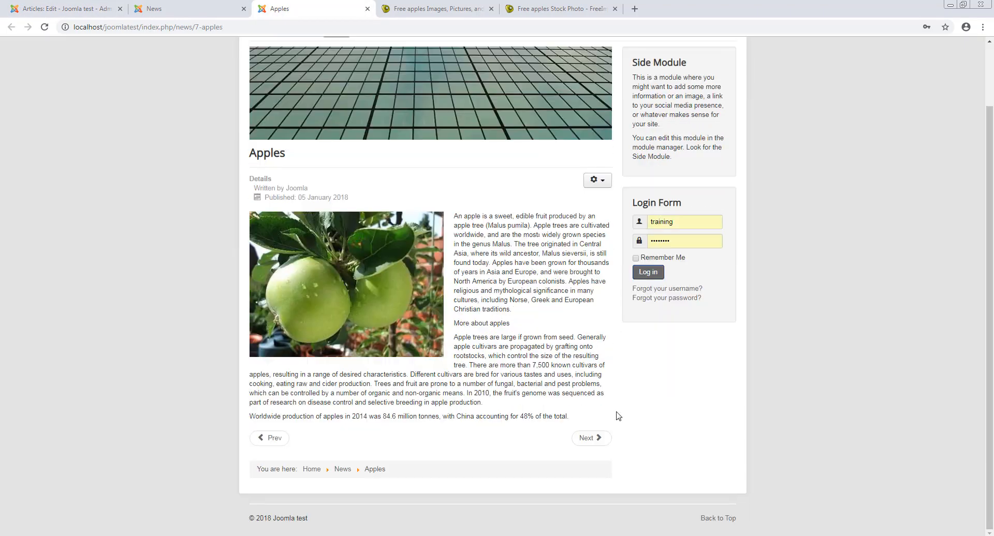
scroll(615, 414, "up", 2)
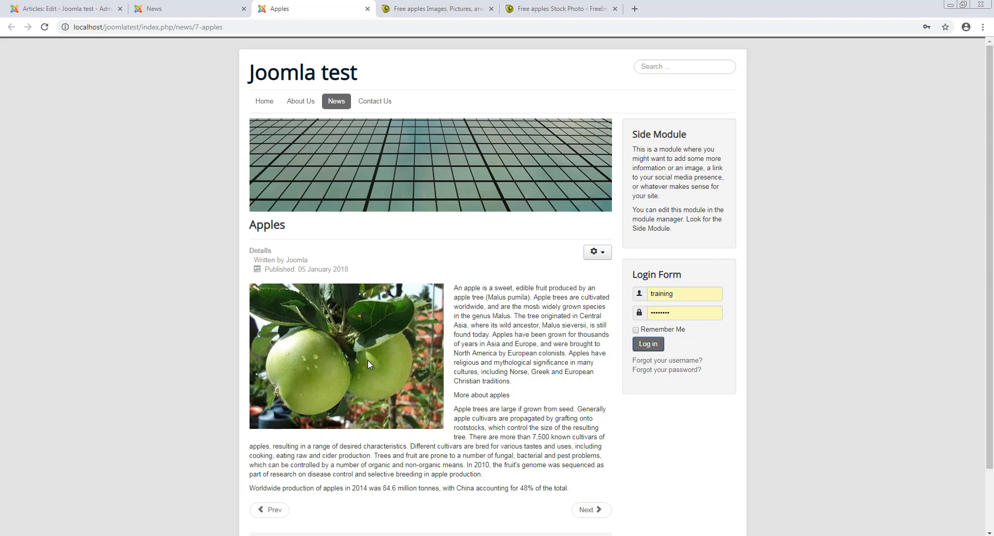
Insert bananas_2.jpg from the sampledata/fruitshop folder below the last paragraph of the Apples article's text.
key("ctrl+1")
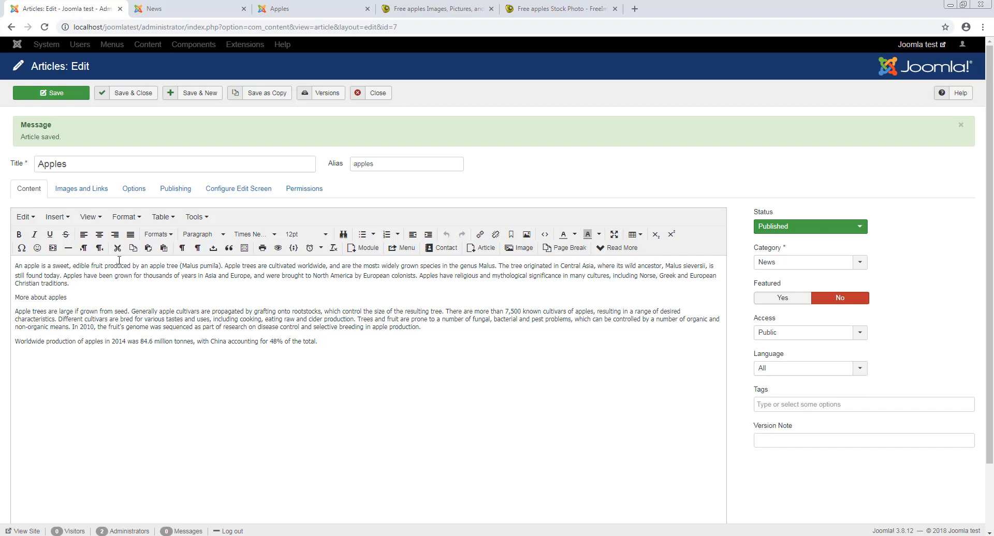
left_click(179, 295)
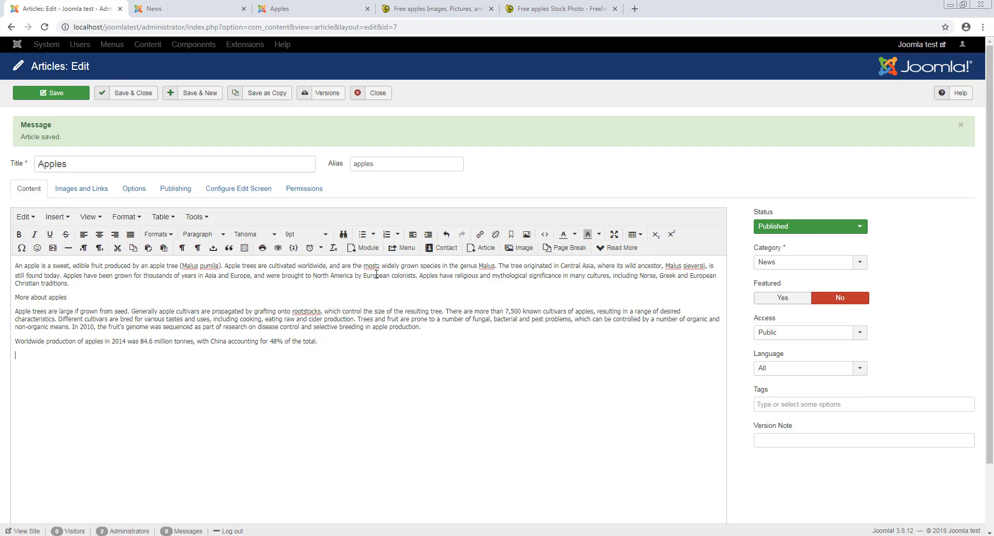
left_click(522, 252)
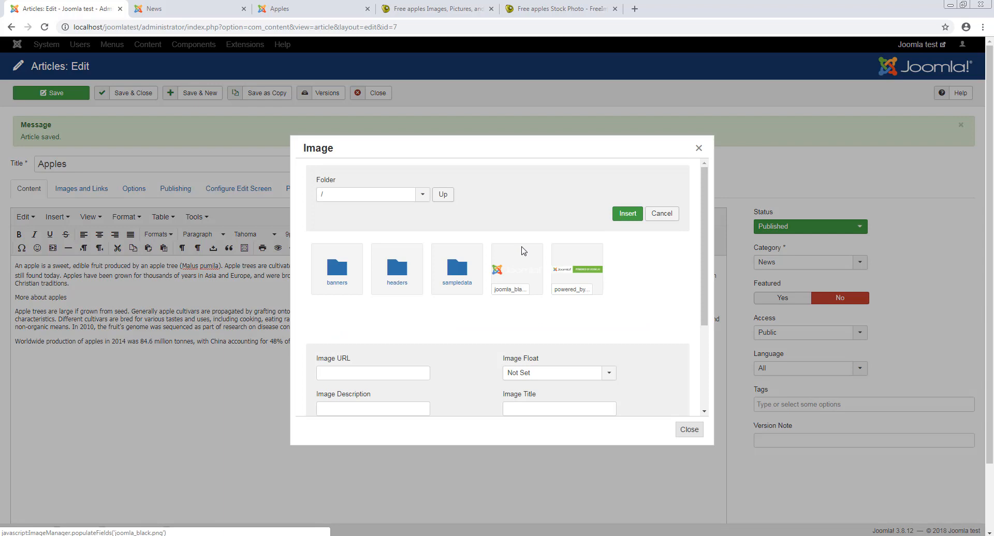
left_click(458, 273)
left_click(336, 269)
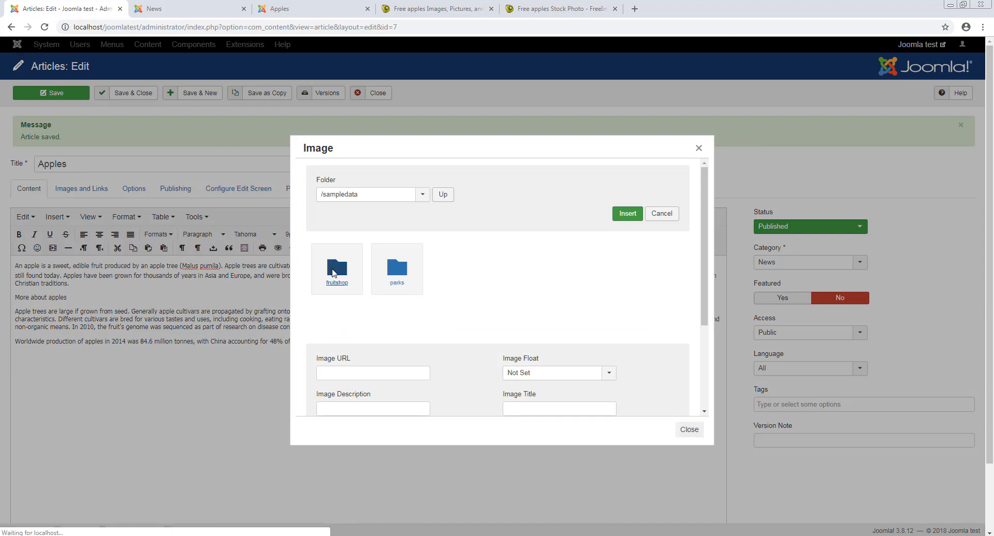
left_click(396, 268)
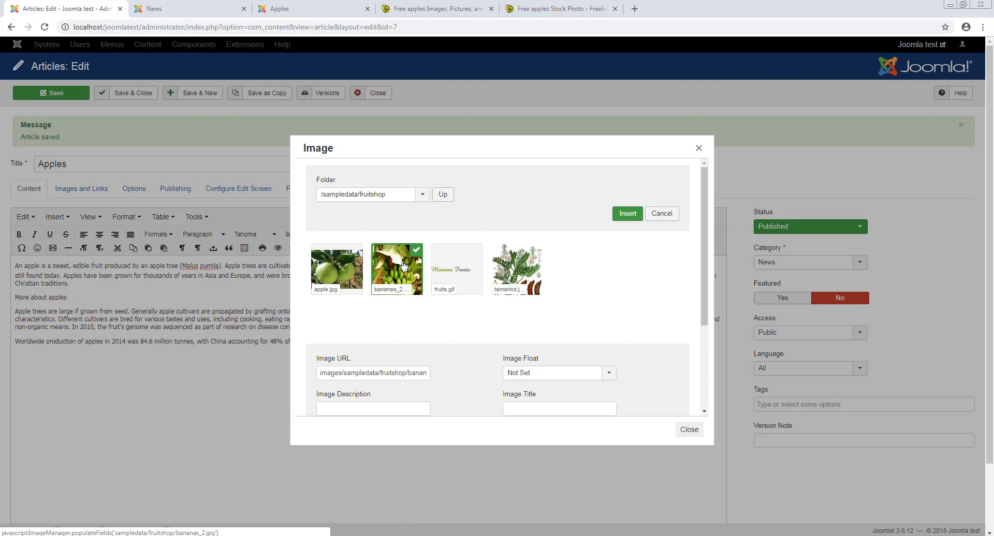
left_click(627, 213)
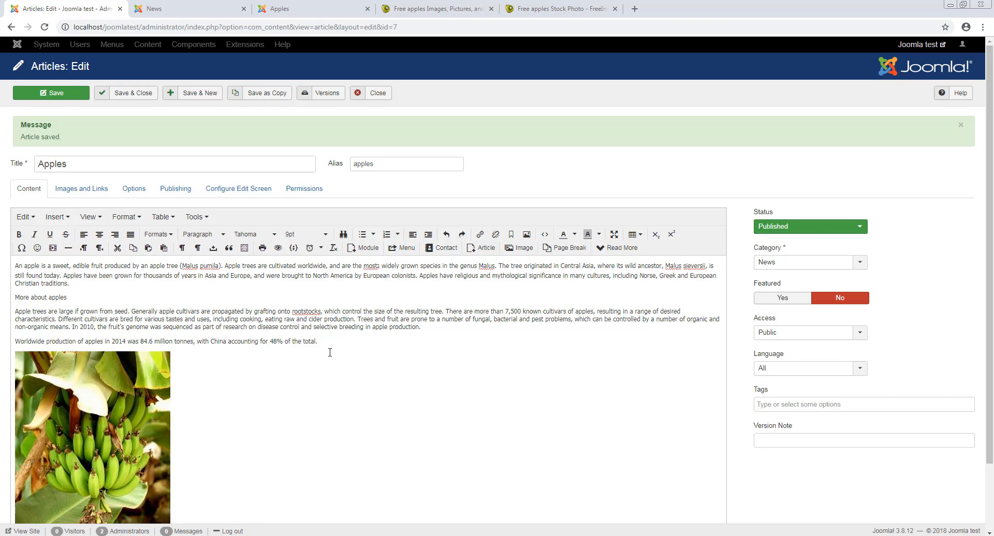
Save the article and check the inserted banana image on the site's Apples page.
left_click(62, 95)
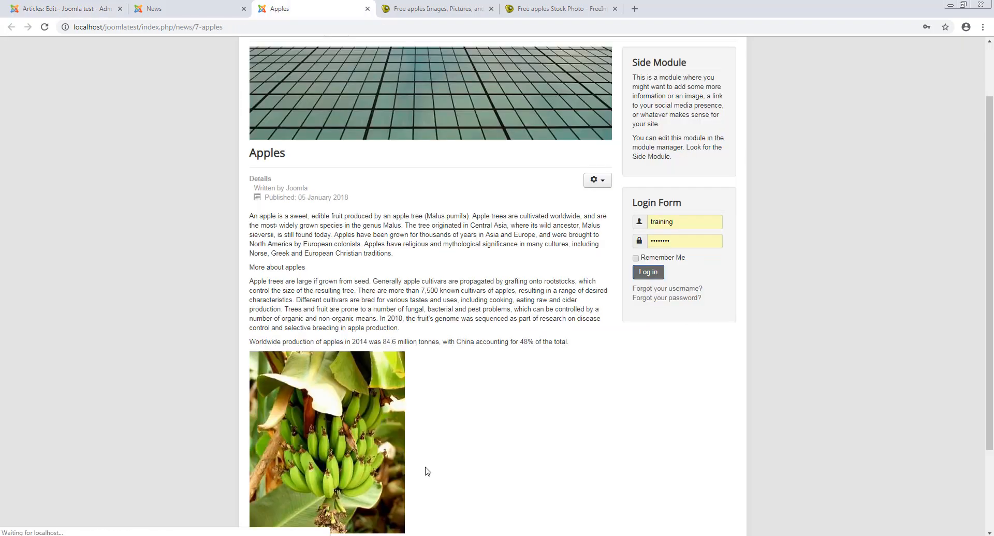
scroll(426, 470, "down", 1)
scroll(427, 470, "down", 1)
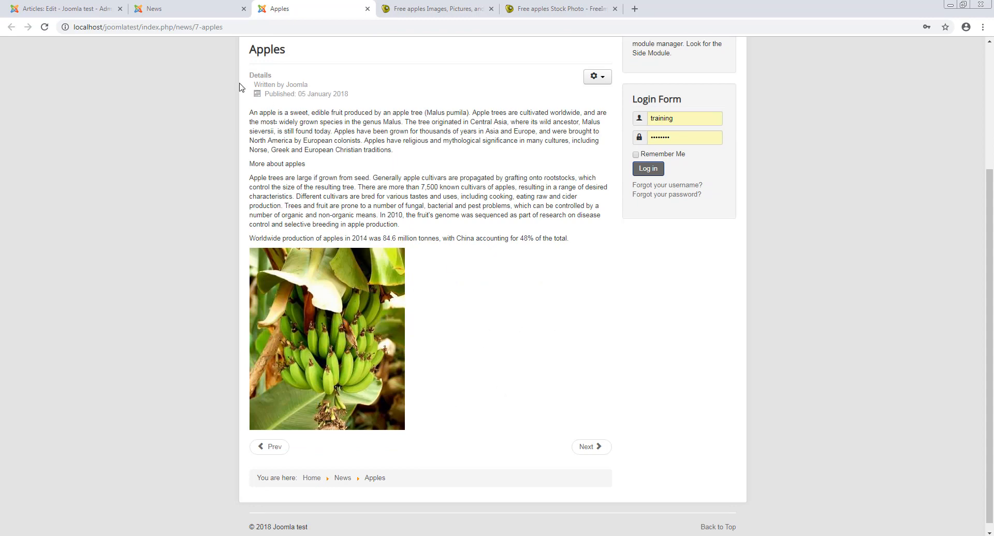
Try right alignment on the banana image in the Apples article's text and settle on centre alignment.
left_click(87, 10)
left_click(139, 380)
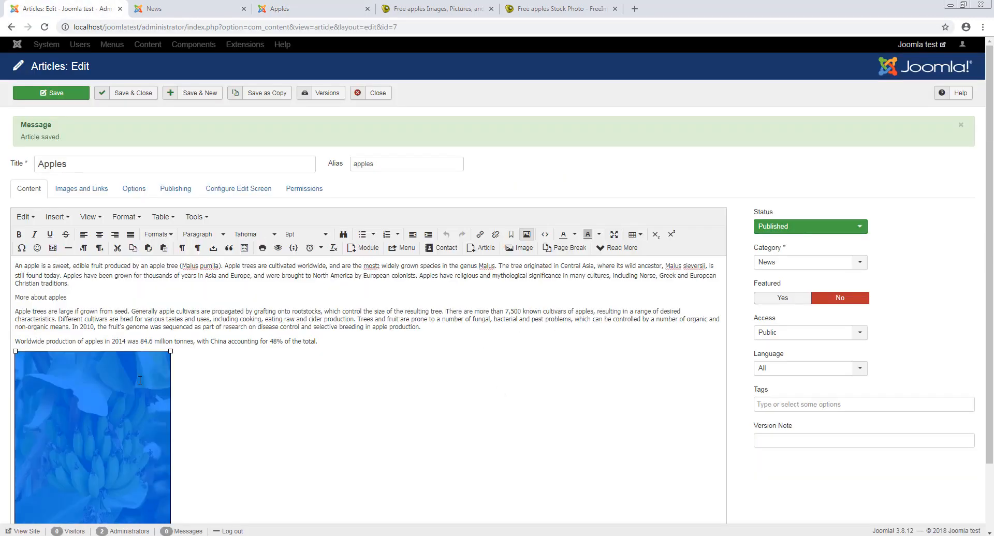
left_click(99, 236)
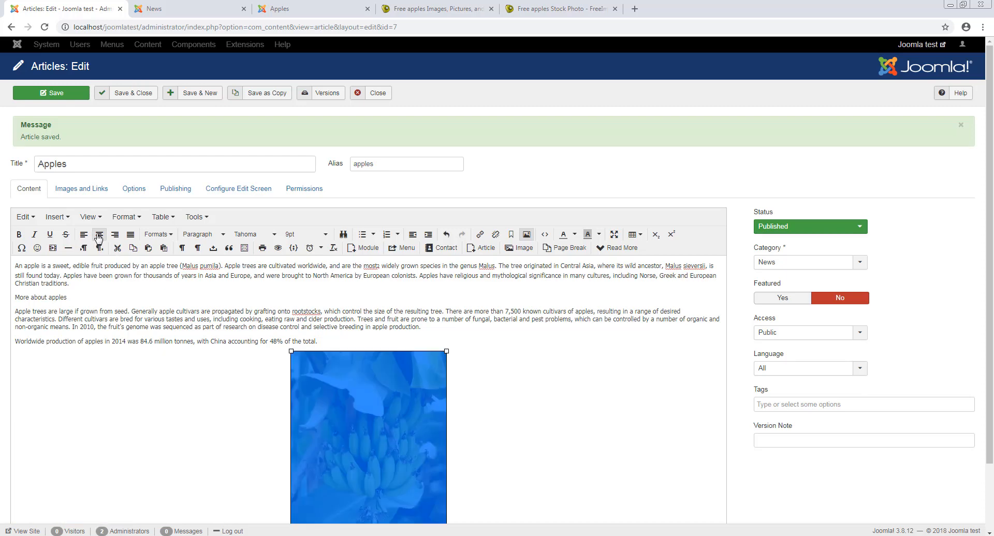
left_click(115, 235)
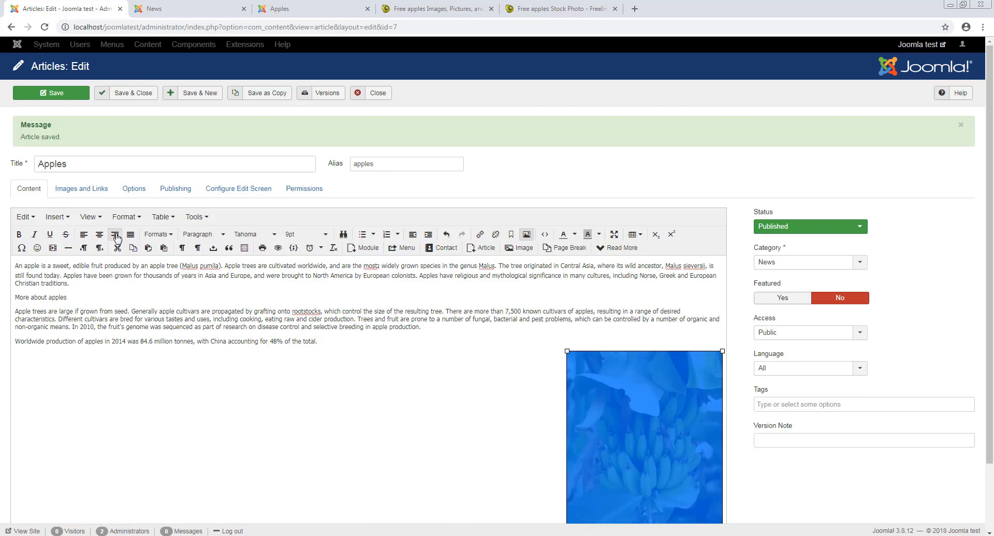
left_click(100, 236)
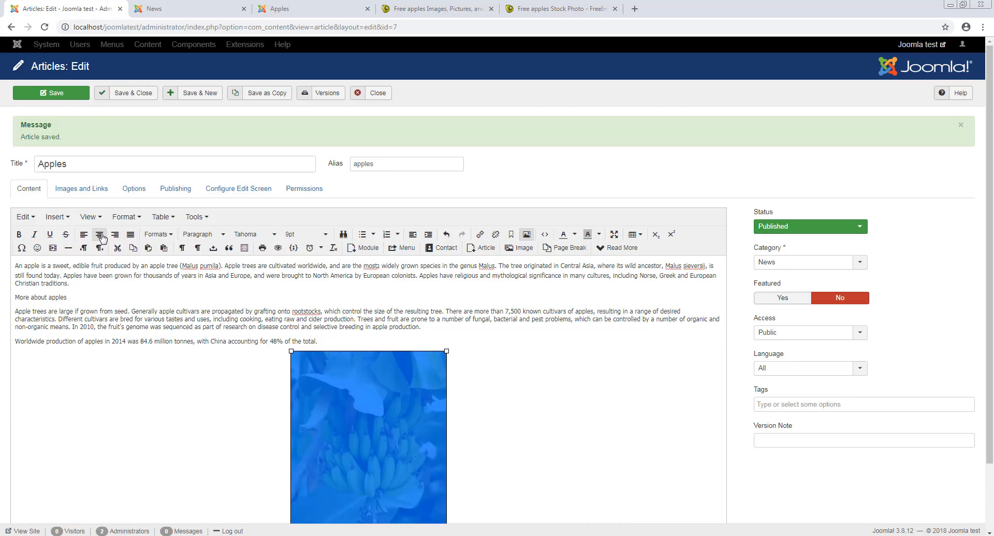
Save the article and check the centred banana image on the refreshed Apples page of the site.
left_click(74, 95)
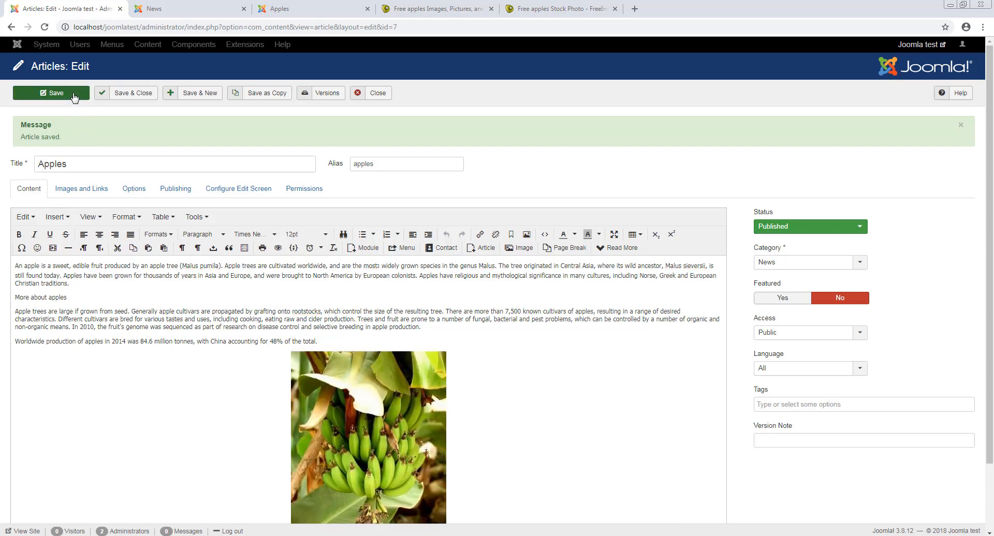
left_click(300, 5)
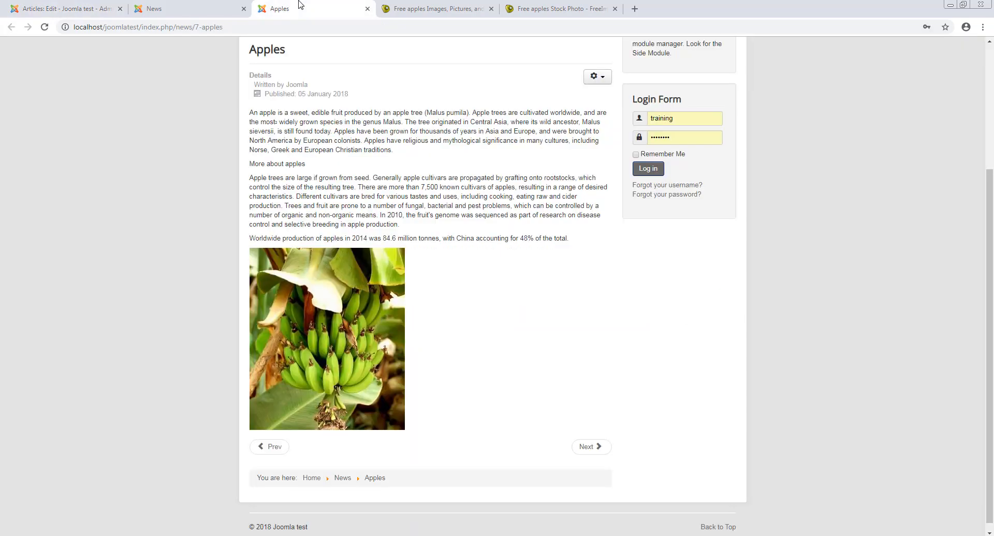
key("F5")
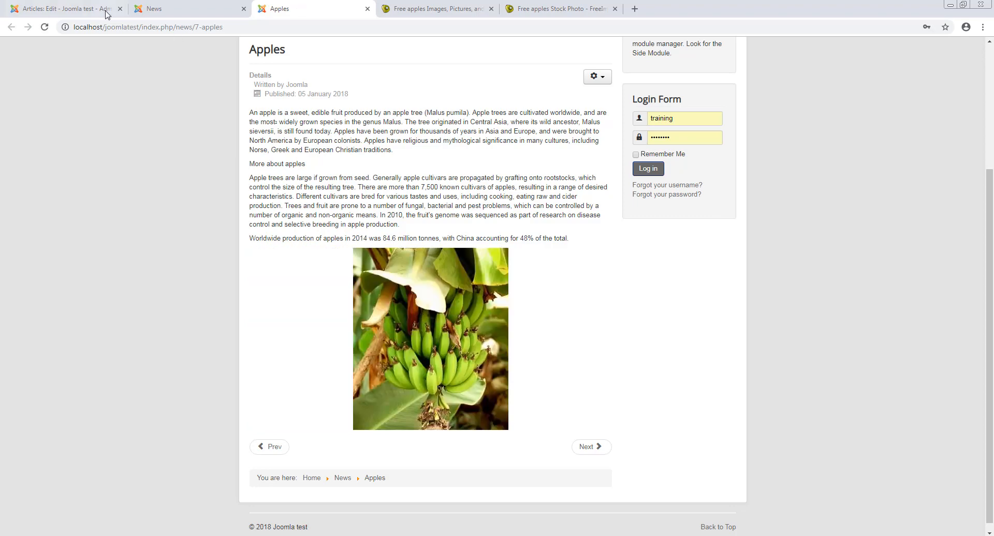
View the link options for the banana image in the administrator's article editor and close them without adding a link.
key("ctrl+1")
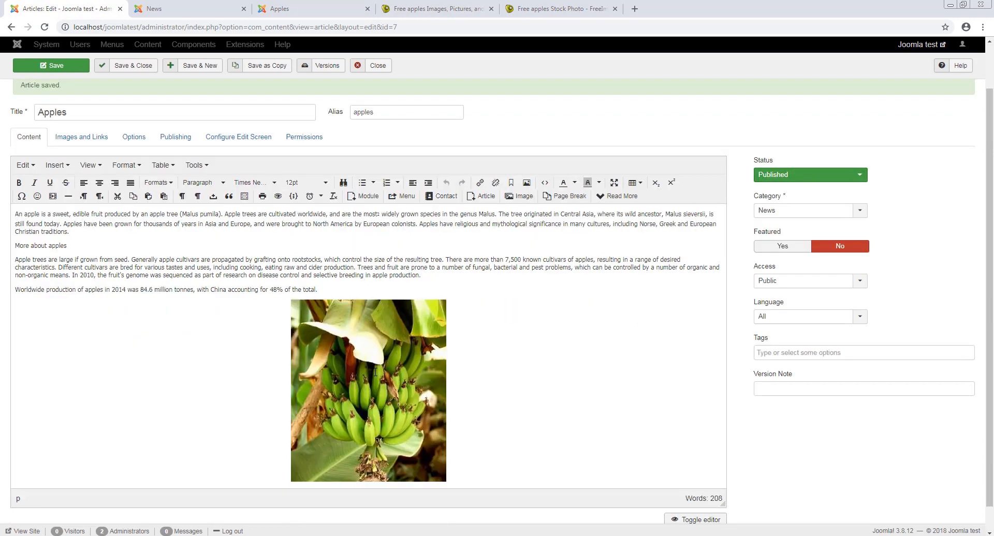
left_click(375, 373)
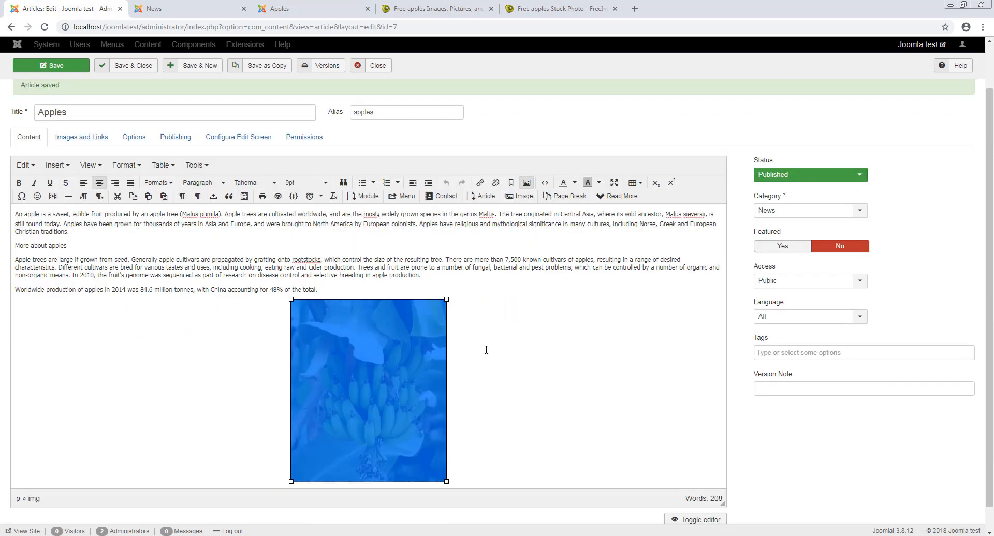
left_click(480, 184)
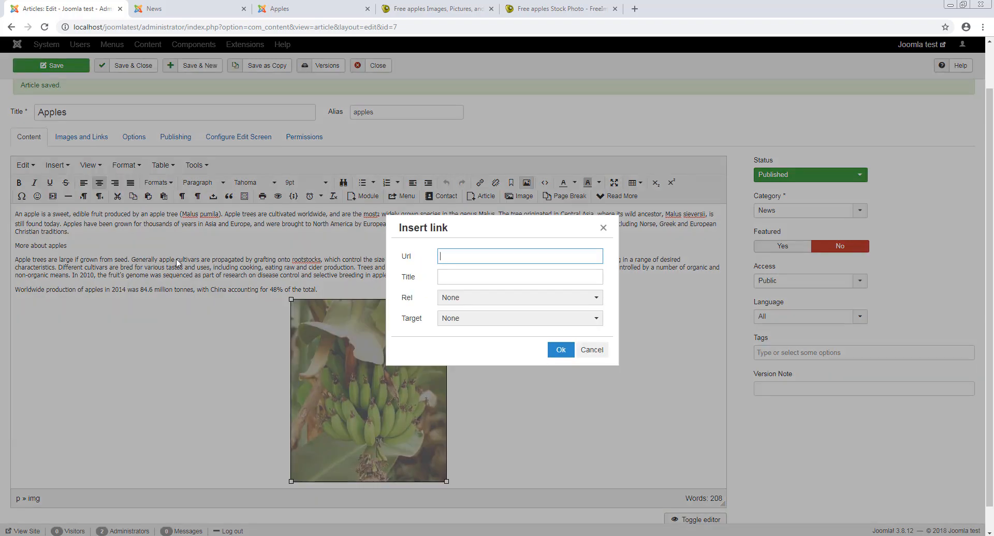
left_click(599, 352)
left_click(602, 352)
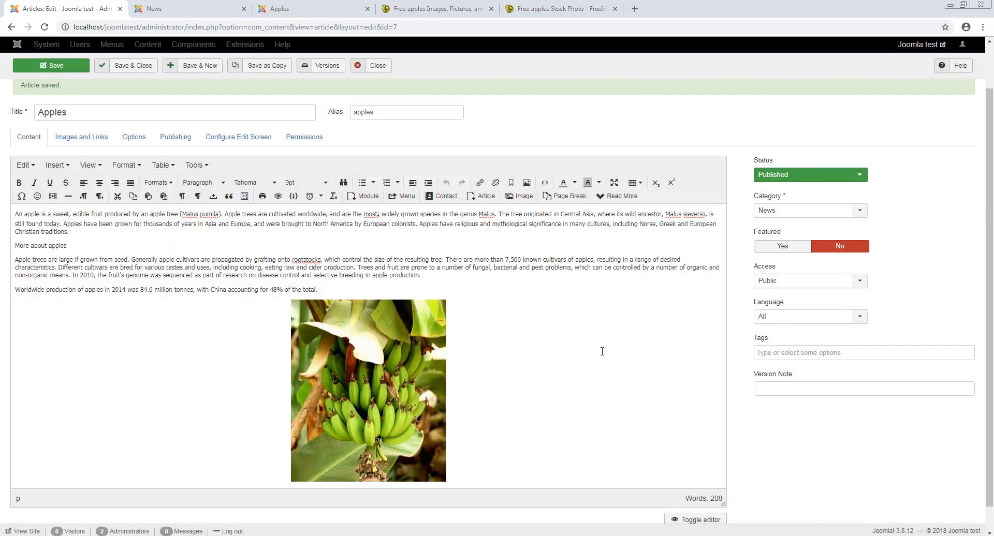